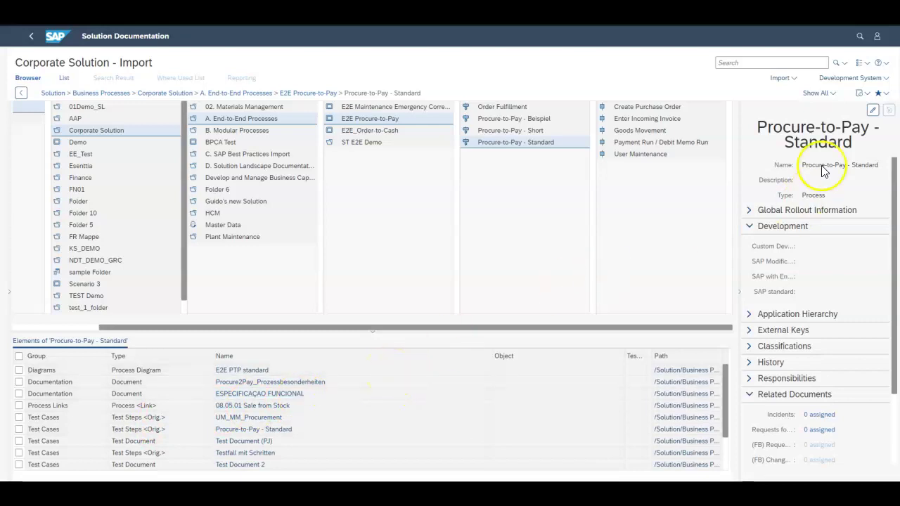
- Show Corporate Solution's Operations branch for Production System and select a row in the elements table
left_click(782, 79)
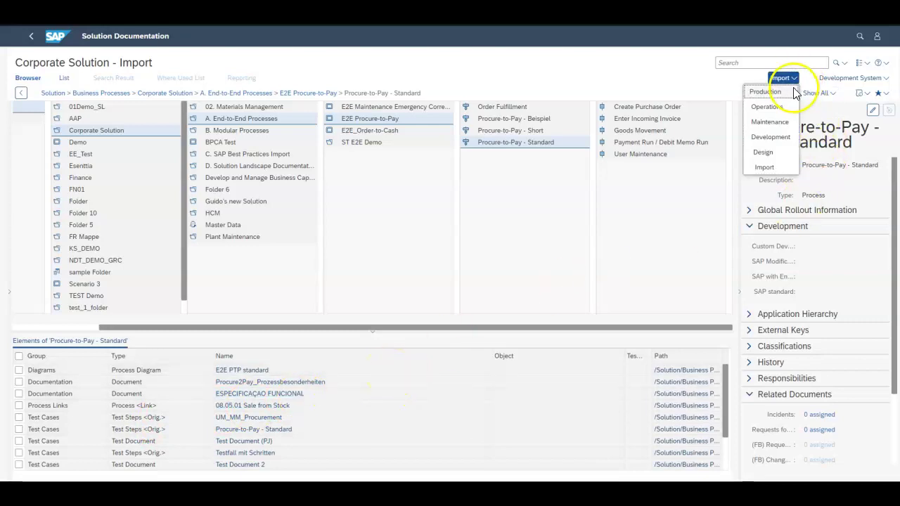
left_click(786, 113)
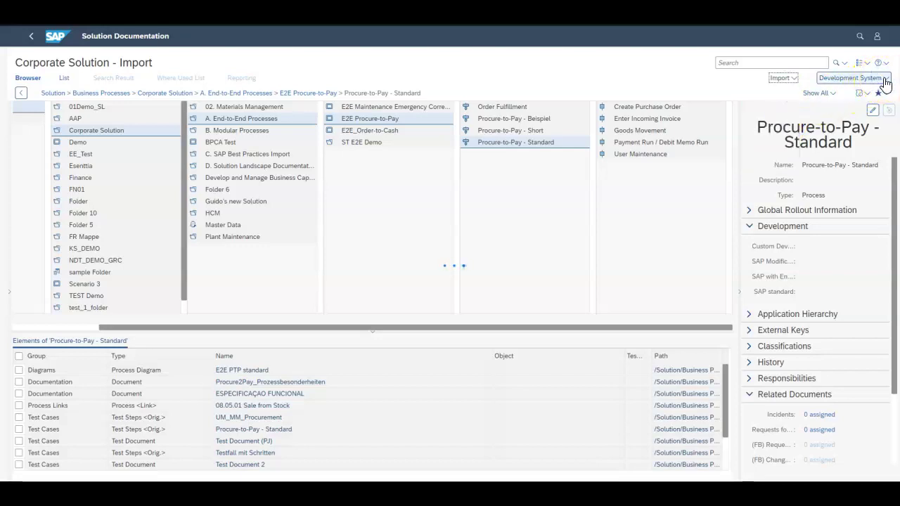
left_click(884, 79)
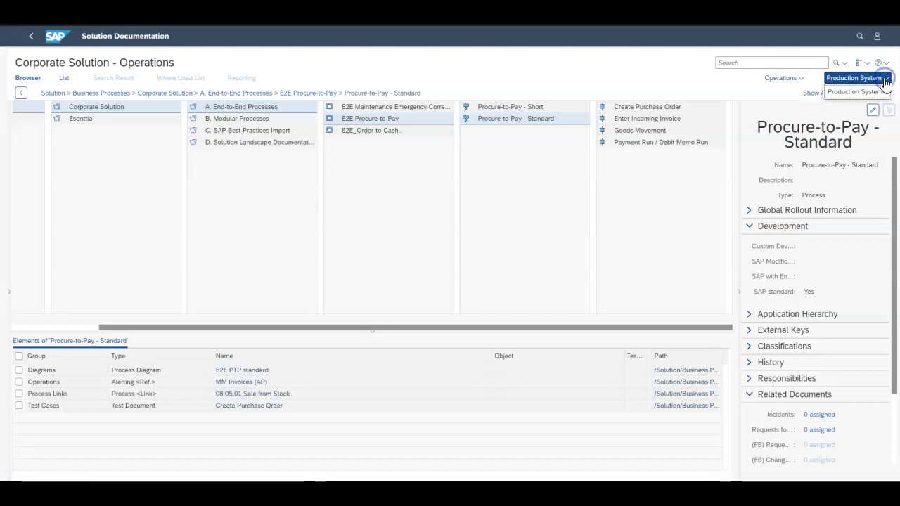
left_click(871, 93)
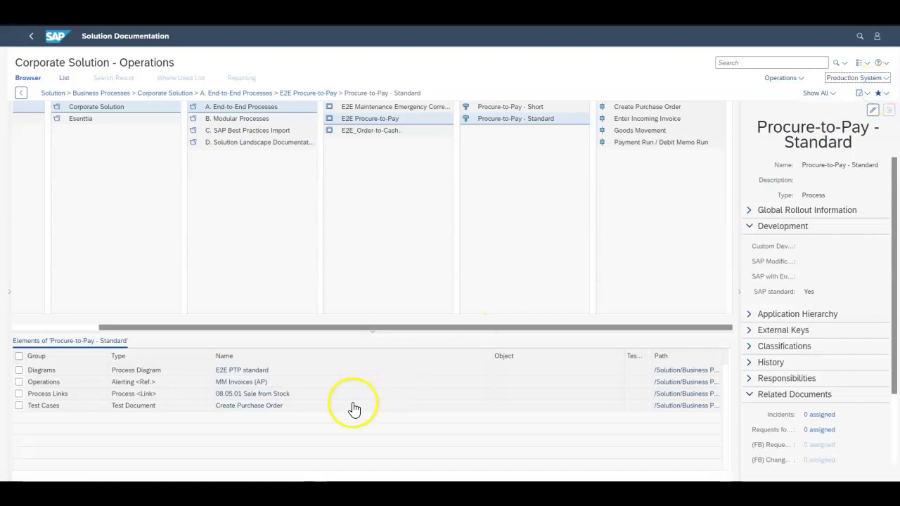
left_click(339, 378)
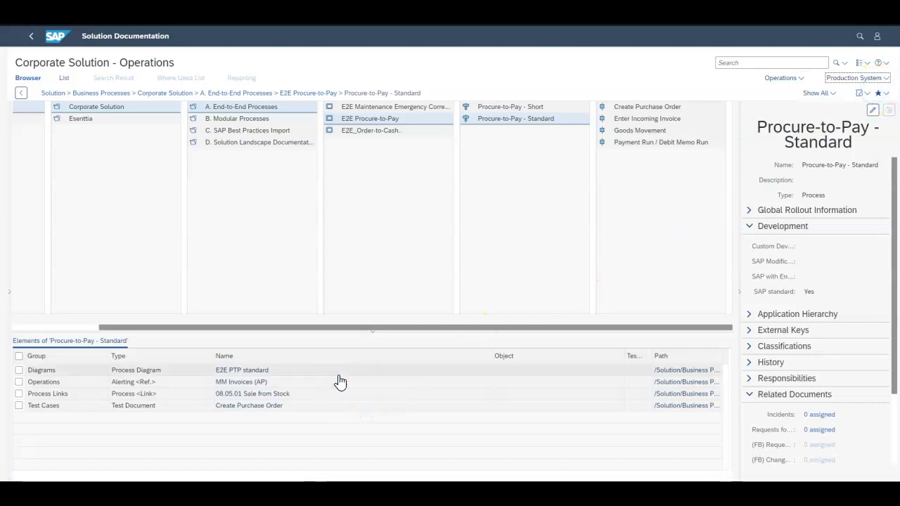
right_click(342, 380)
mouse_move(385, 167)
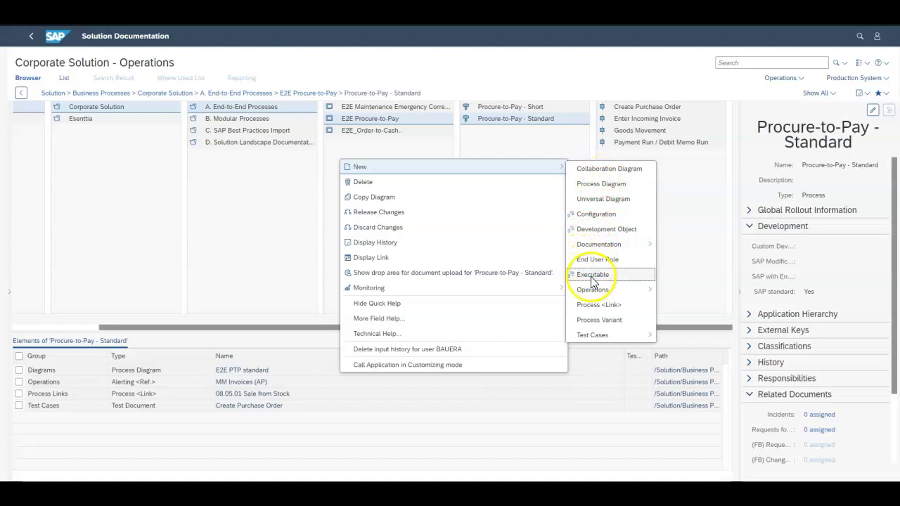
mouse_move(598, 290)
left_click(677, 292)
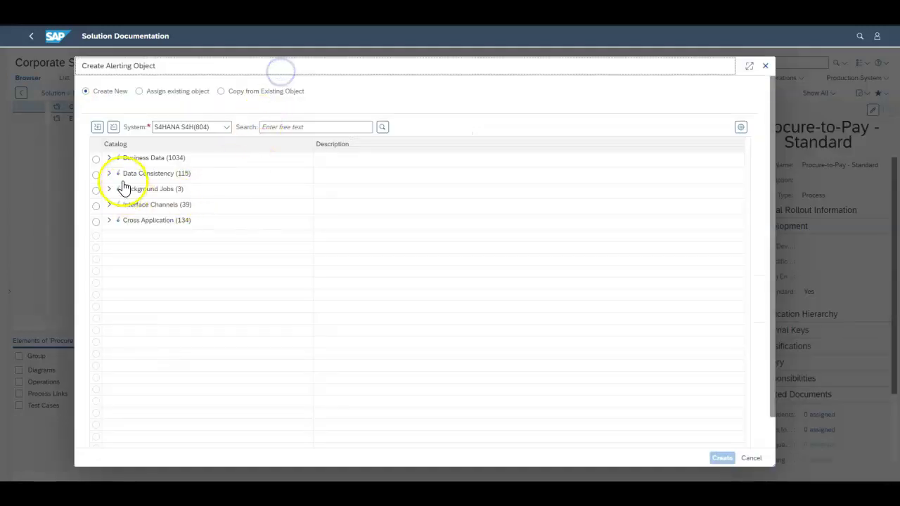
left_click(109, 157)
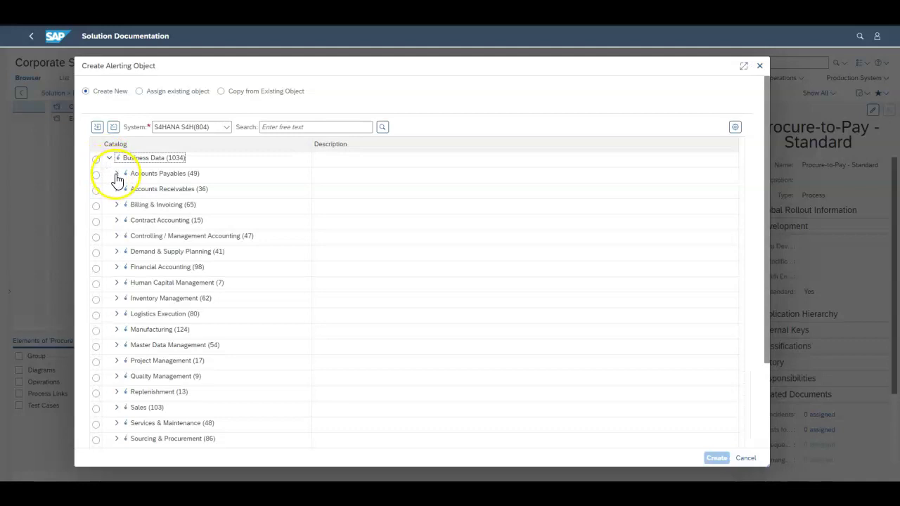
left_click(116, 174)
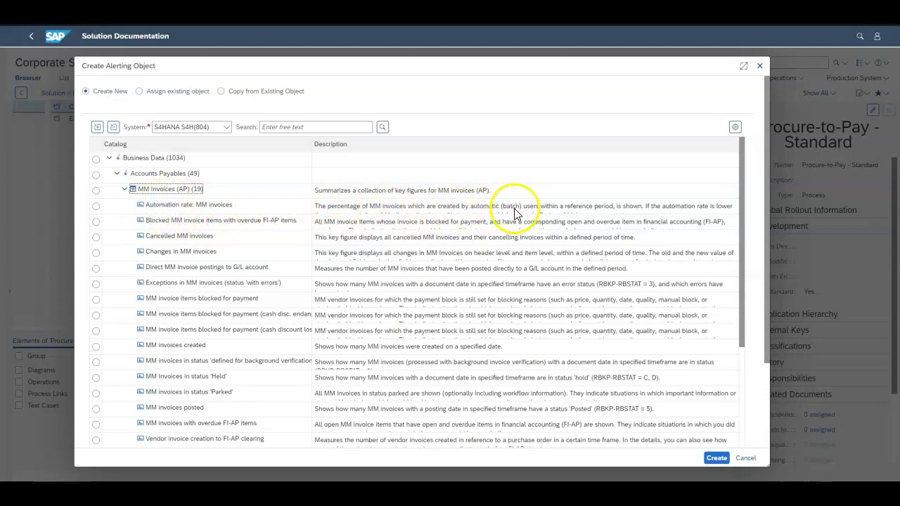
scroll(230, 246, "down", 2)
scroll(177, 277, "down", 10)
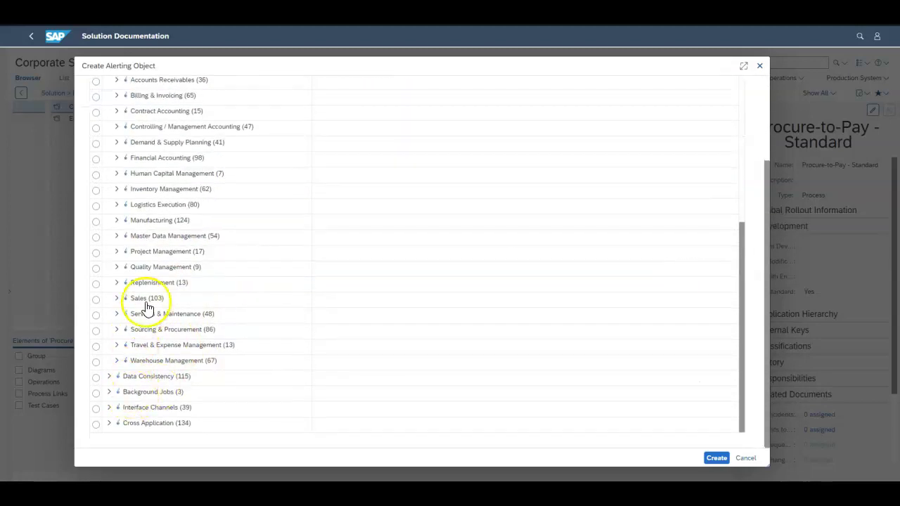
scroll(173, 257, "up", 3)
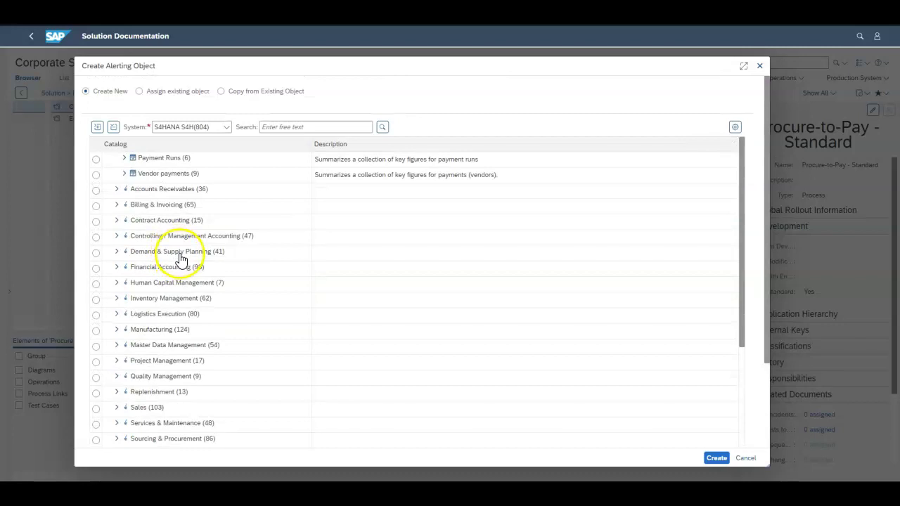
scroll(181, 259, "up", 5)
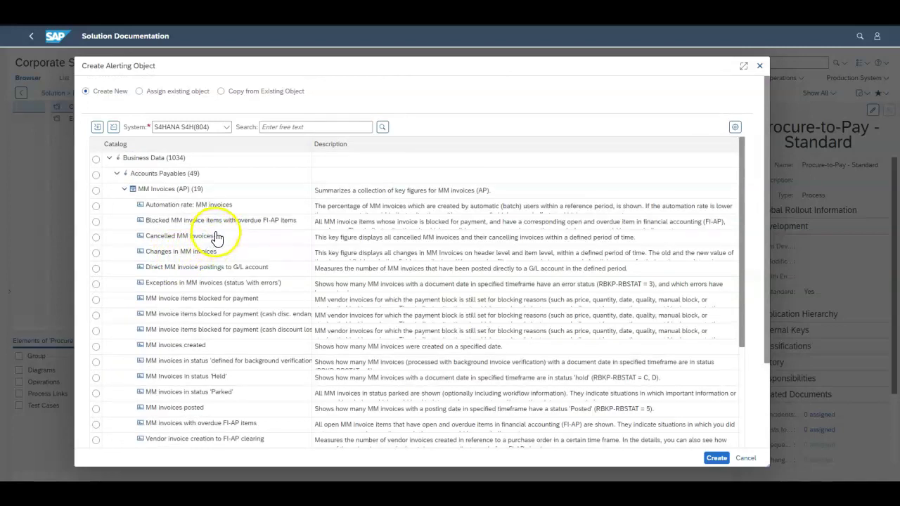
left_click(742, 459)
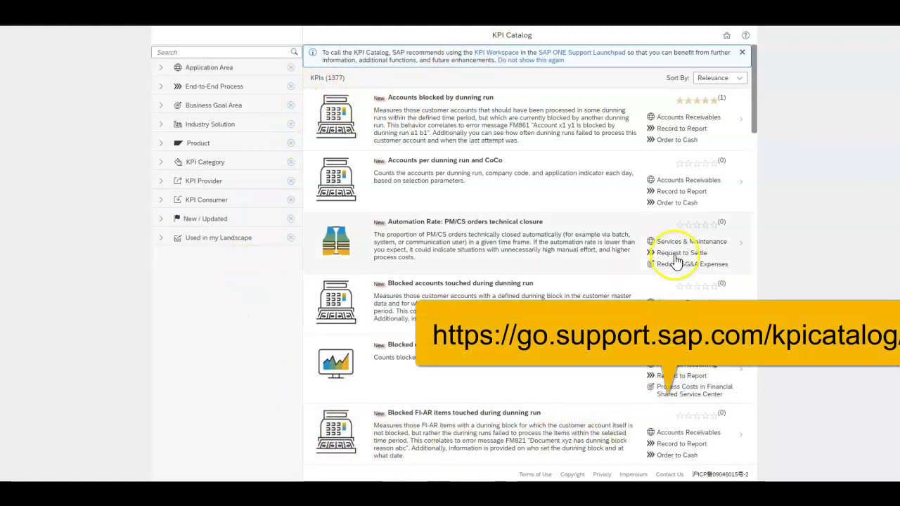
- Filter the KPI Catalog by the Design to Realize end-to-end process, narrowing it to 26 KPIs
left_click(160, 69)
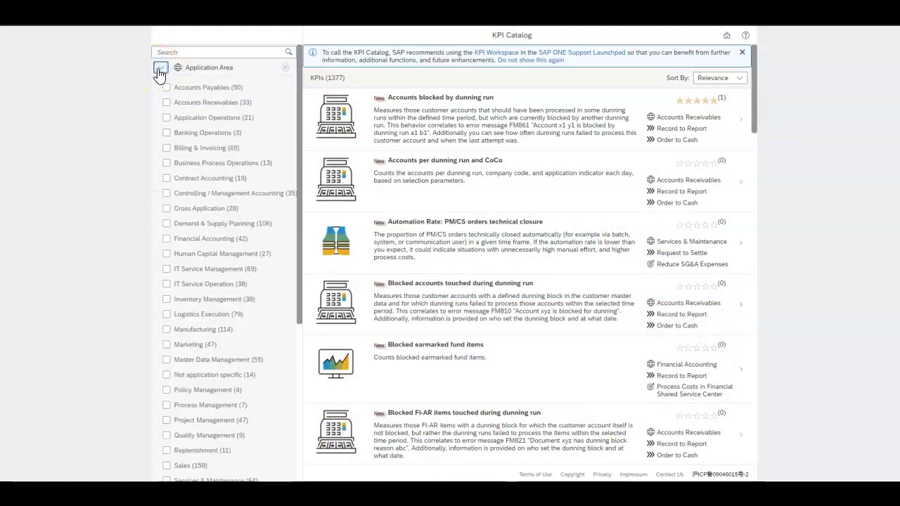
left_click(159, 69)
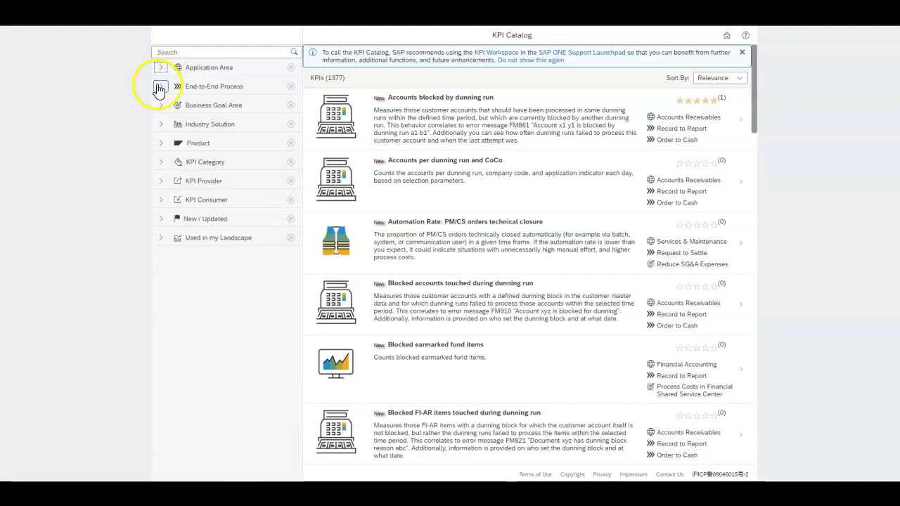
left_click(159, 87)
left_click(159, 87)
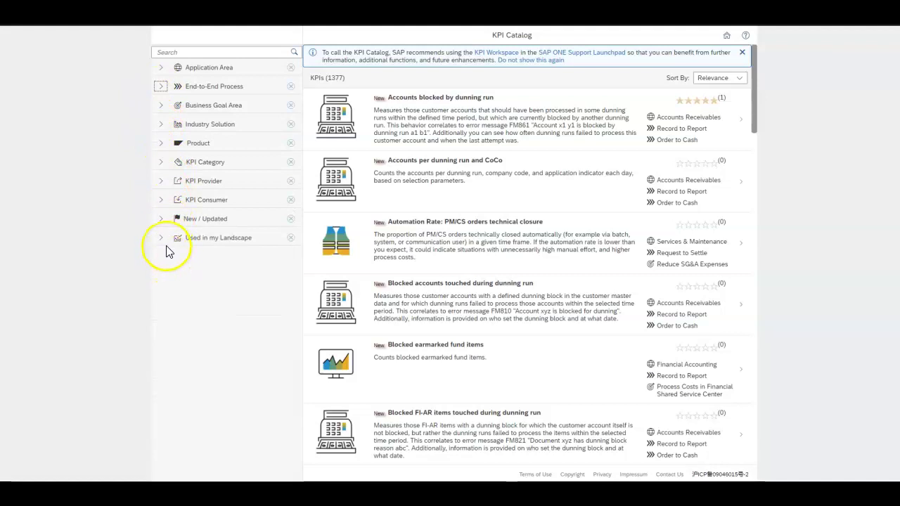
left_click(161, 87)
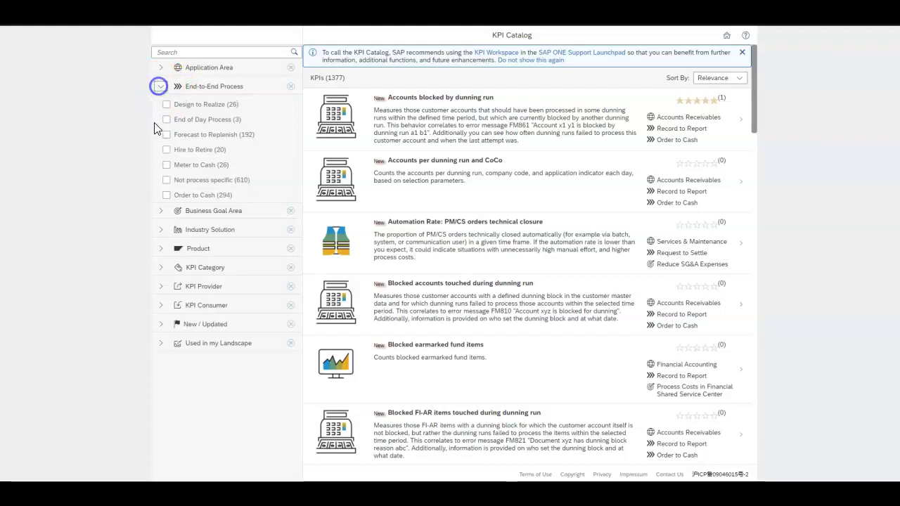
left_click(207, 109)
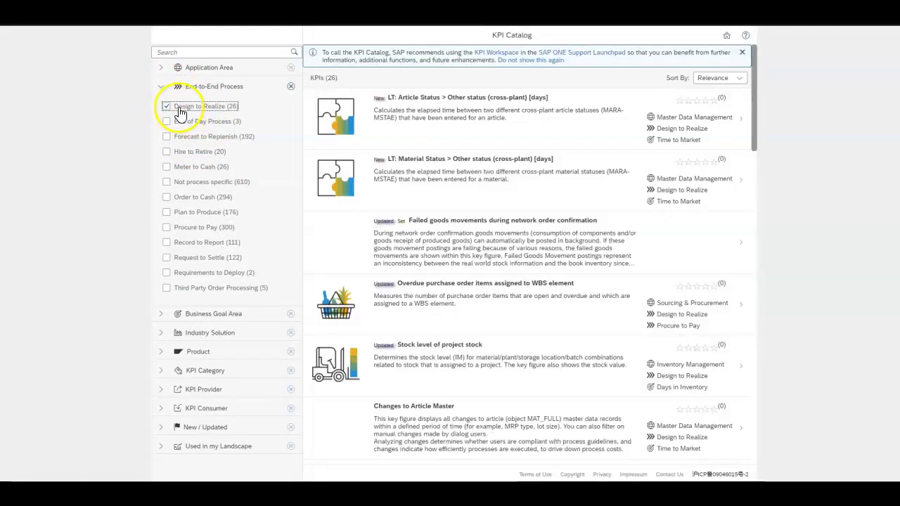
- Open the article status lead-time KPI and review its definition, software prerequisites and usage
left_click(445, 103)
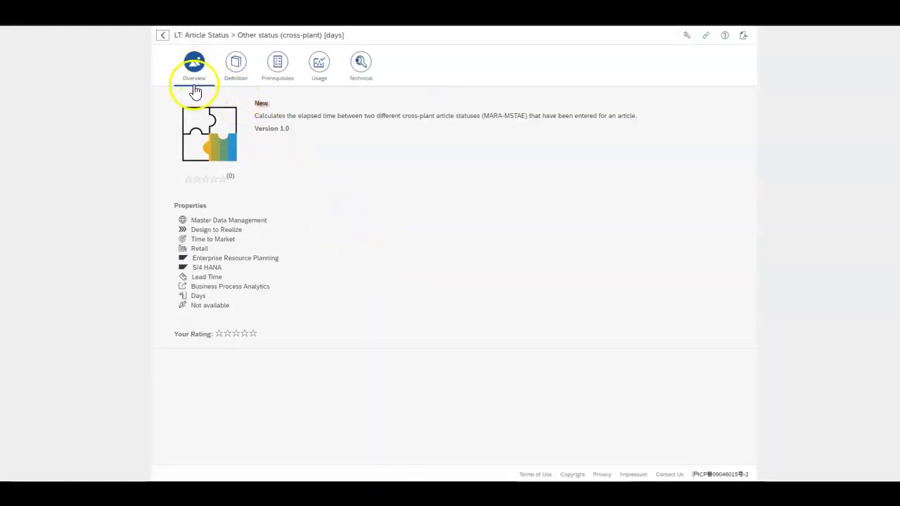
left_click(236, 62)
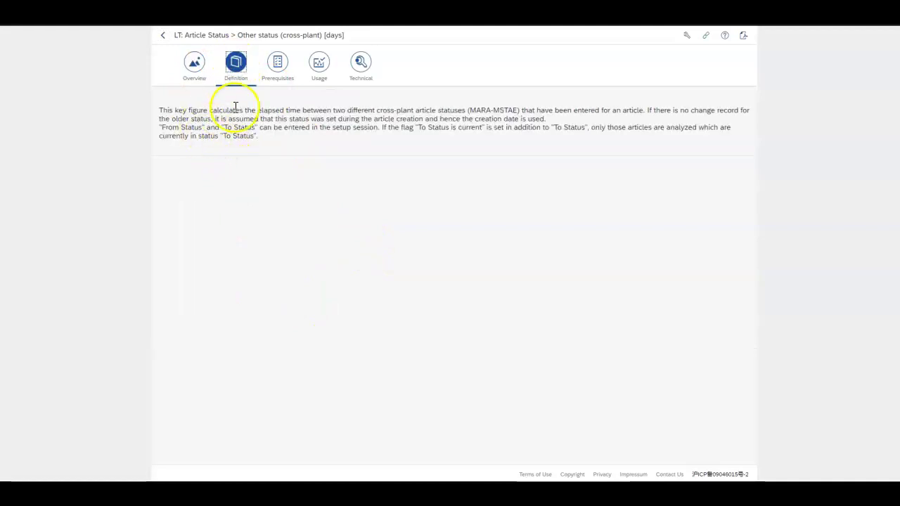
left_click(278, 71)
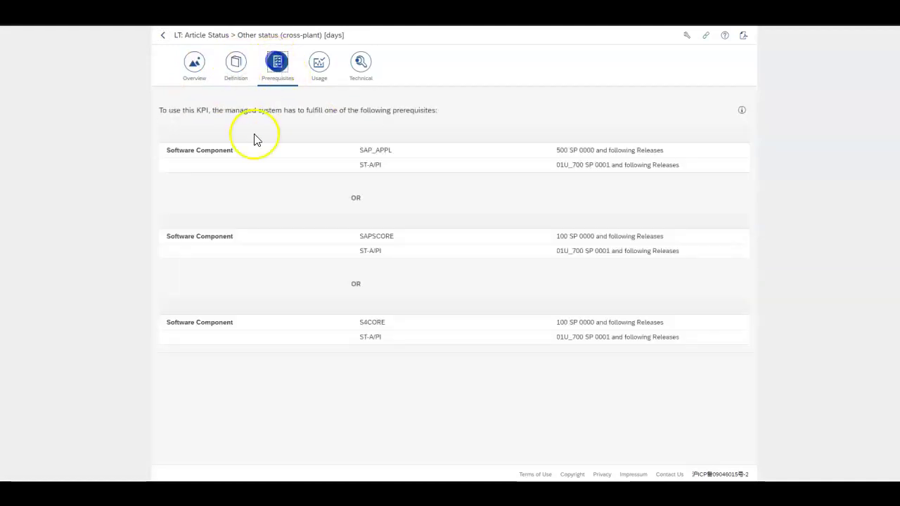
left_click(319, 68)
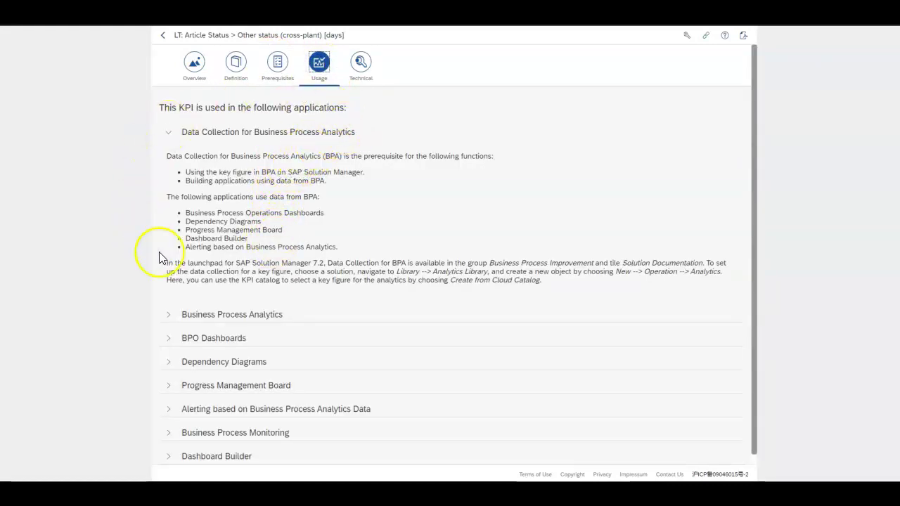
- Expand and collapse the Business Process Analytics and BPO Dashboards usage details, then expand Dependency Diagrams
left_click(169, 318)
left_click(167, 316)
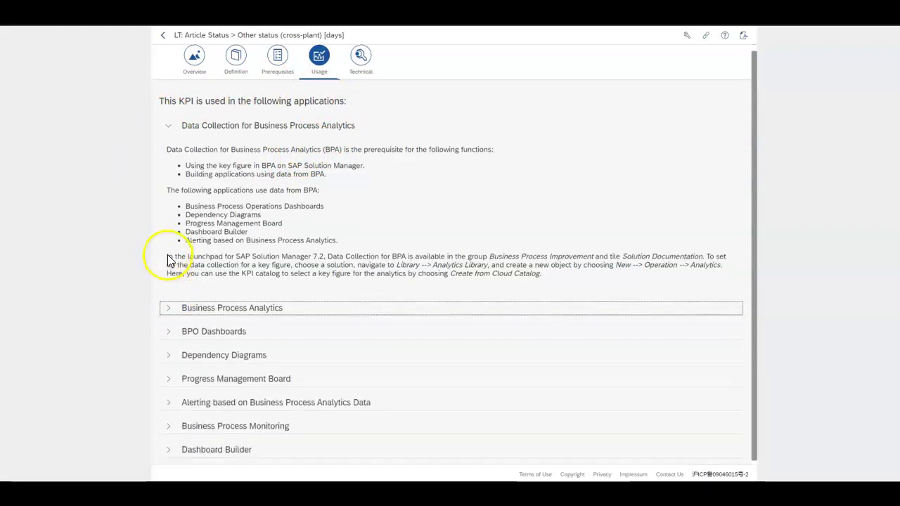
left_click(169, 328)
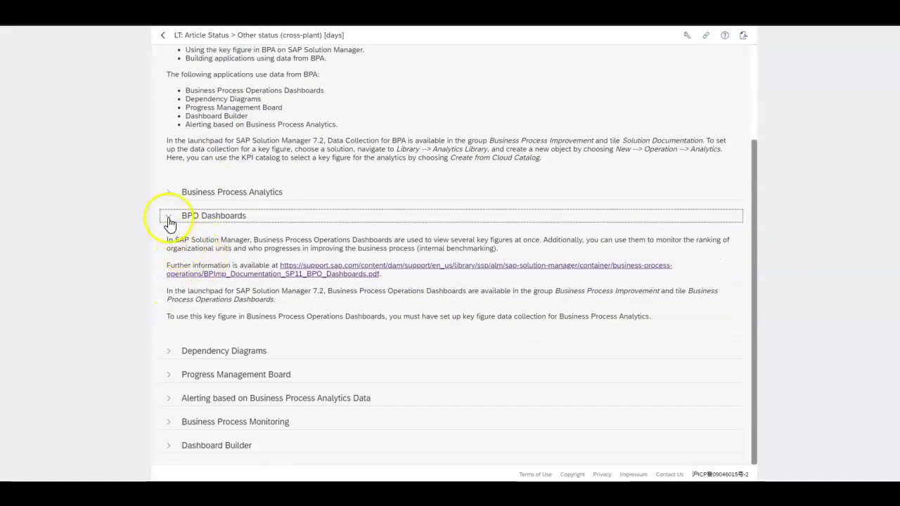
left_click(169, 219)
left_click(168, 352)
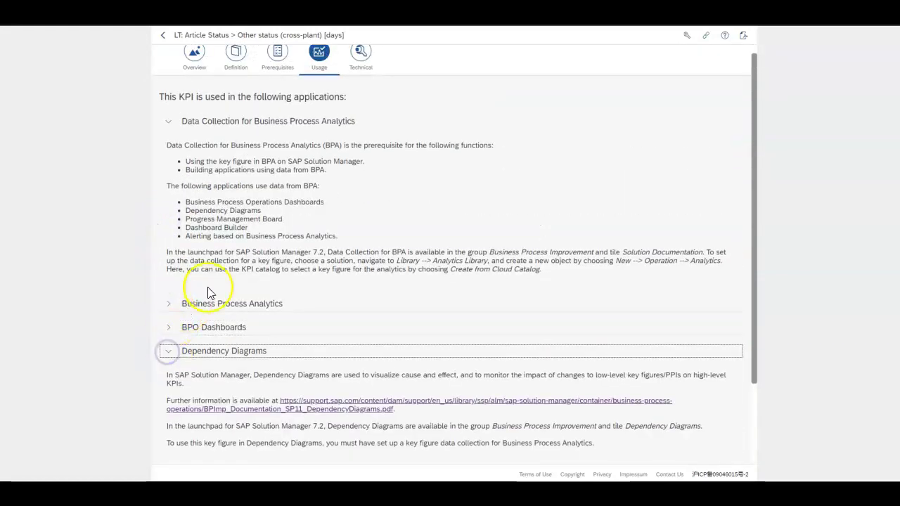
scroll(246, 251, "down", 2)
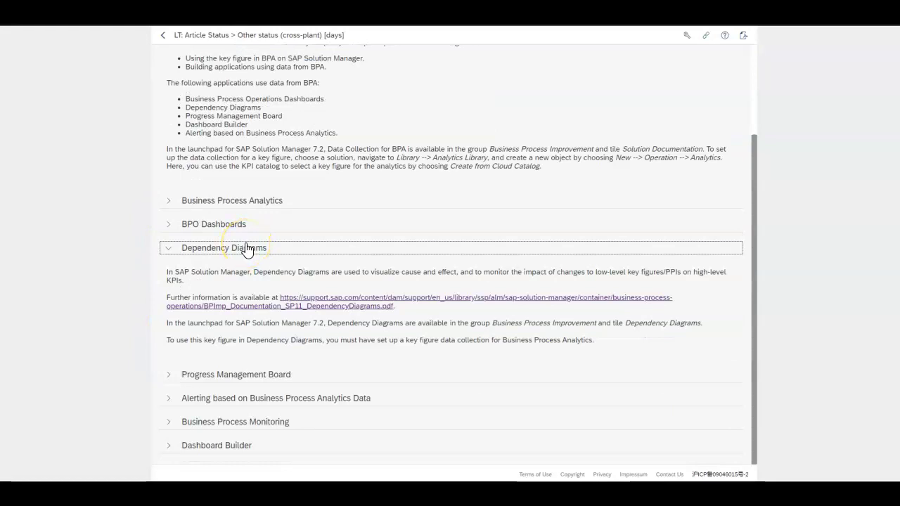
- Expand the Dashboard Builder usage description, then expand and collapse Business Process Monitoring
left_click(170, 448)
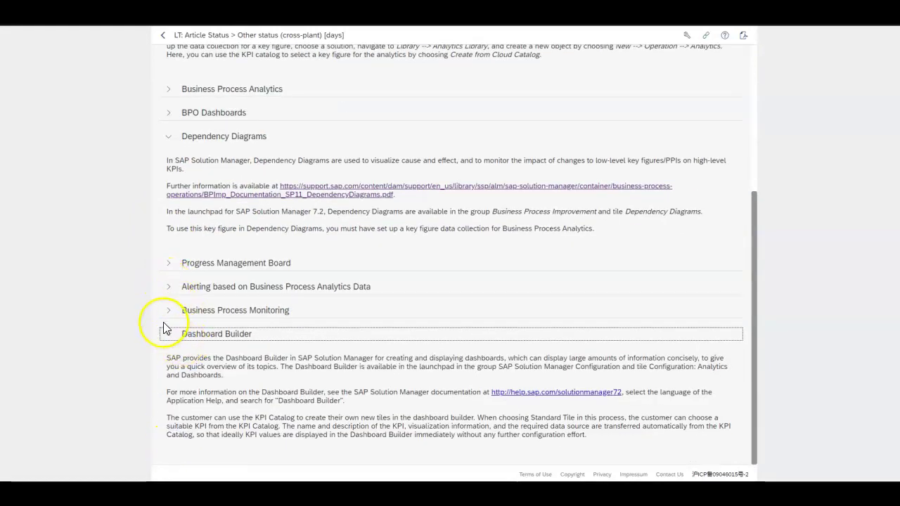
left_click(171, 313)
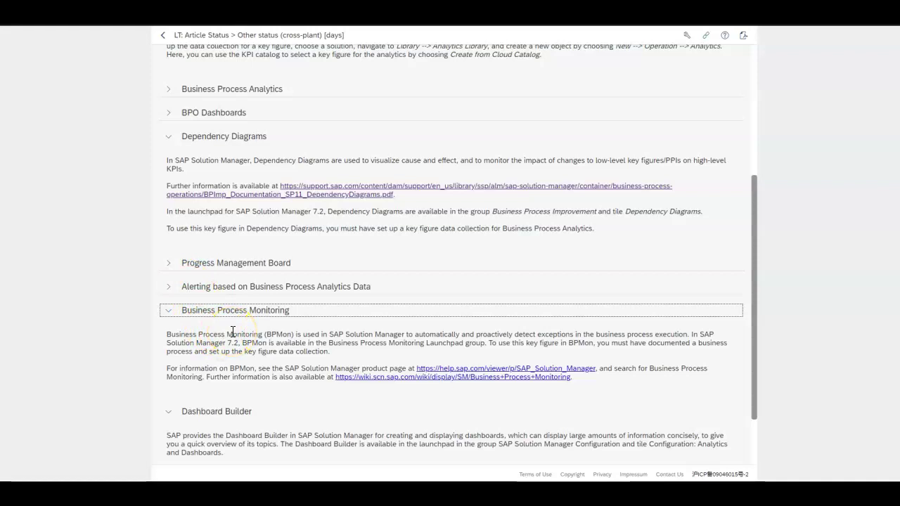
left_click(167, 311)
scroll(203, 297, "up", 3)
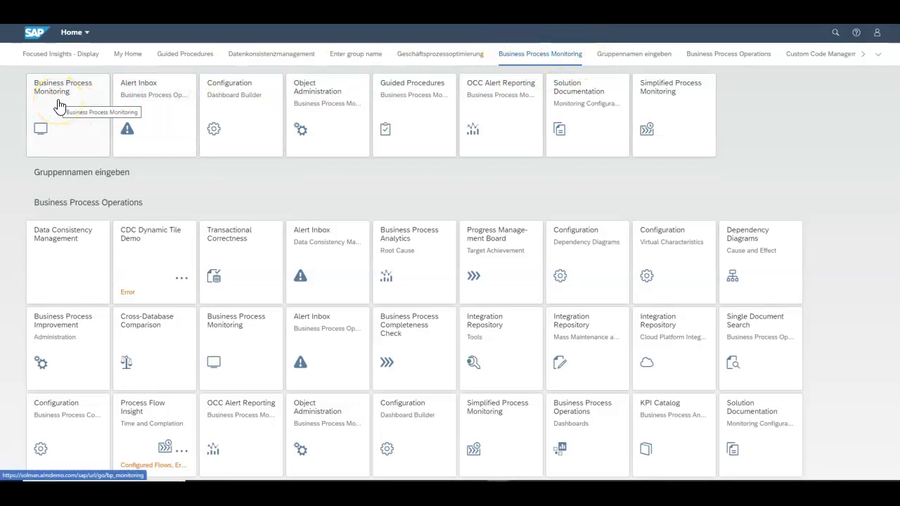
- Launch Business Process Monitoring and review its overview of 19 objects, 10 errors, 3 warnings and 13 alerts
left_click(59, 106)
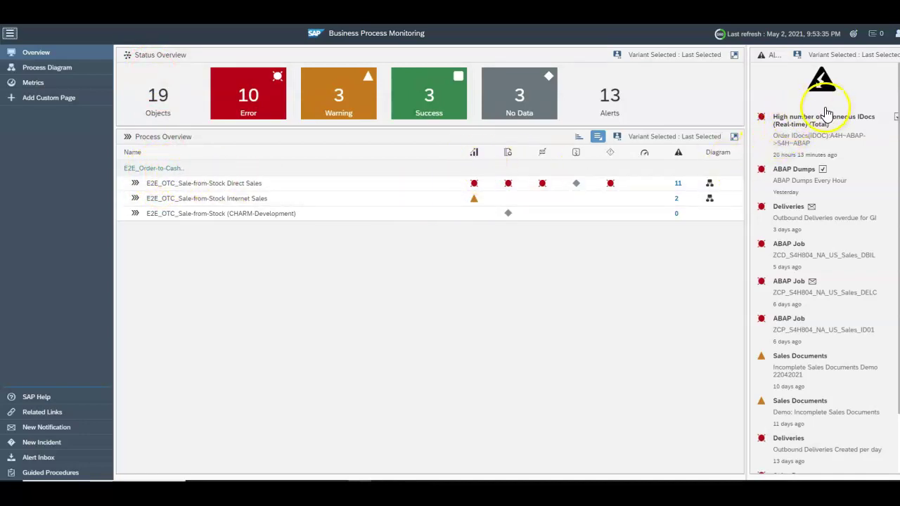
scroll(823, 262, "down", 3)
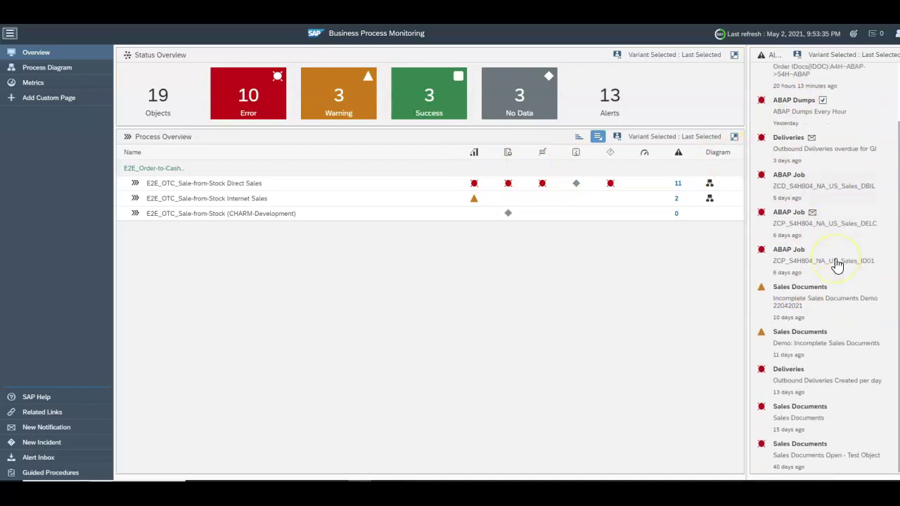
scroll(833, 264, "up", 3)
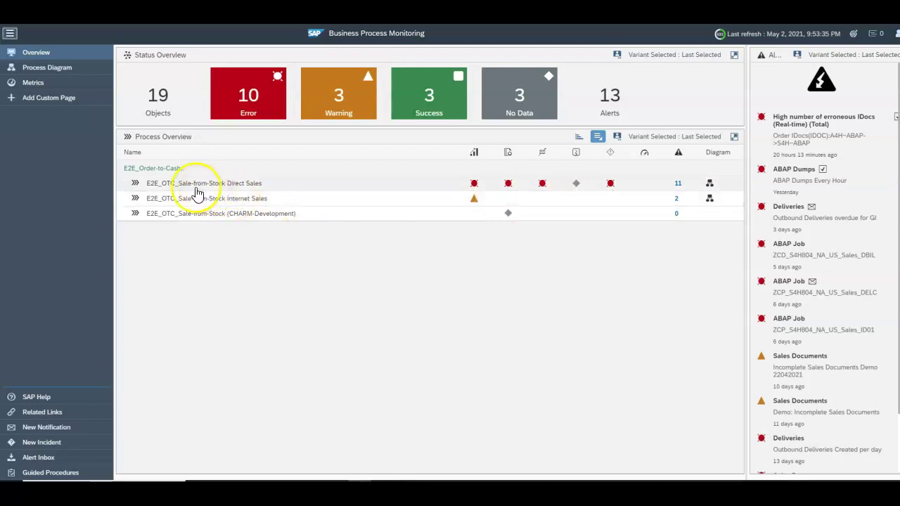
- Drill Direct Sales metrics into Sales Documents' overdue orders variant (1710: 2977), then show the process diagram
left_click(139, 185)
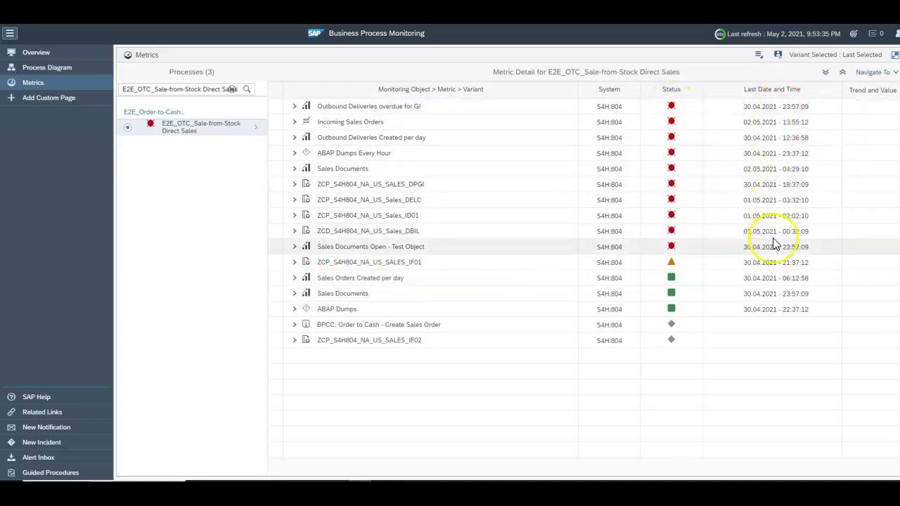
left_click(295, 169)
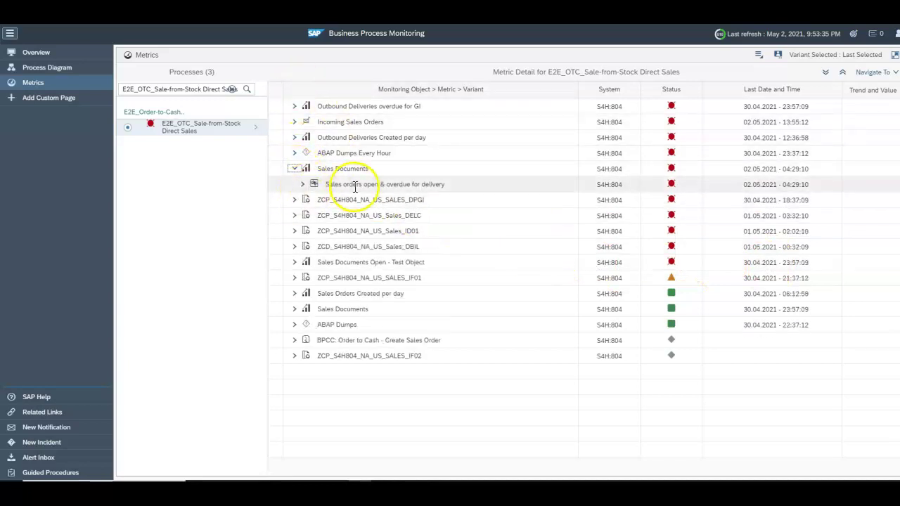
left_click(301, 185)
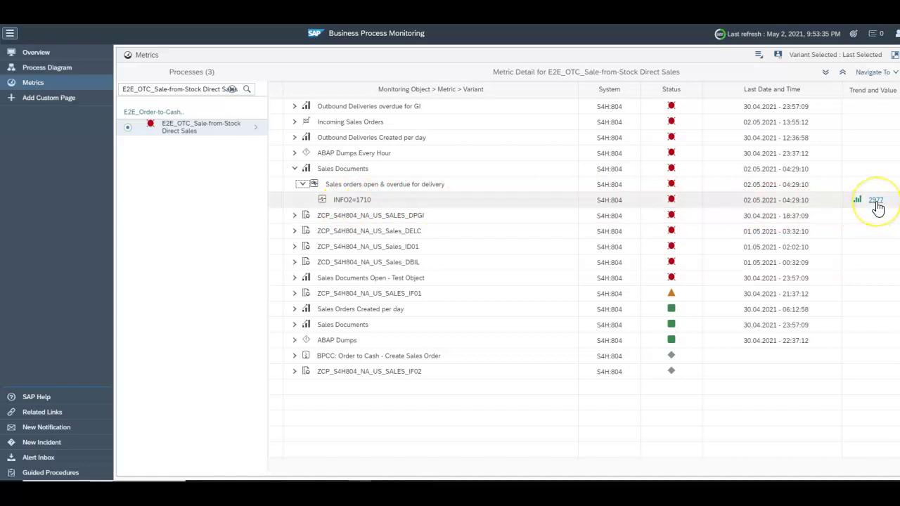
mouse_move(878, 206)
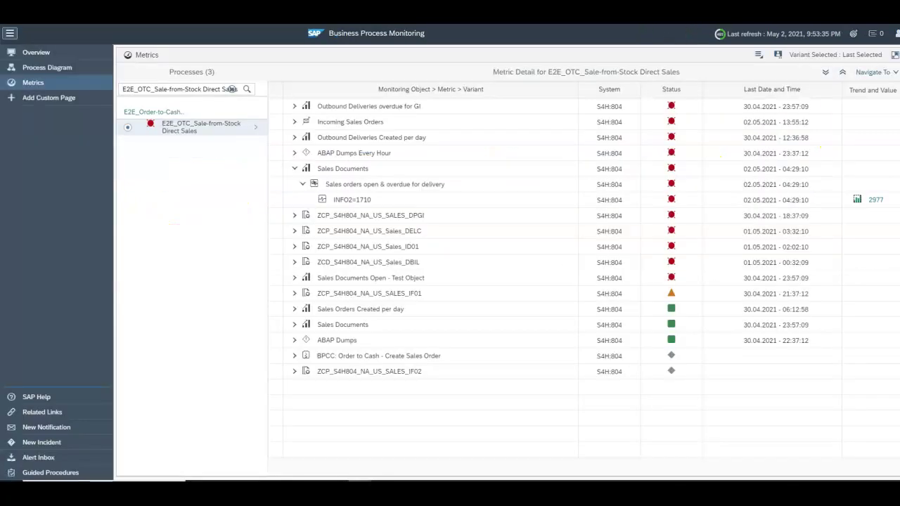
left_click(43, 67)
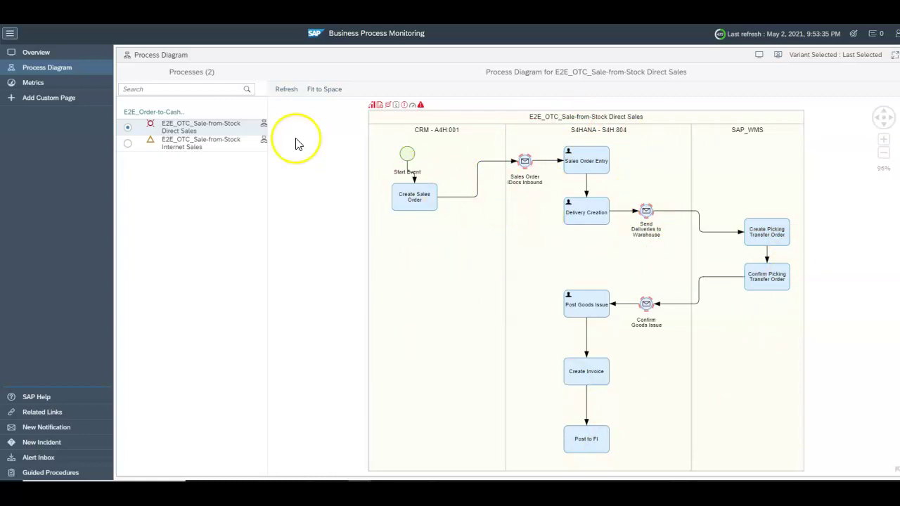
- Overlay alert statuses on the Direct Sales process diagram
left_click(264, 124)
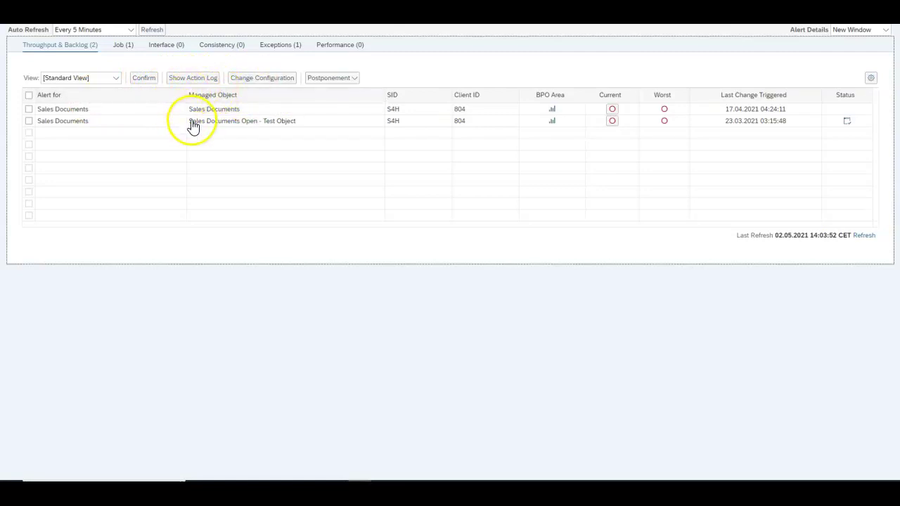
- Show the Sales Documents alerts and mark the open 1710 alert for processing
left_click(29, 110)
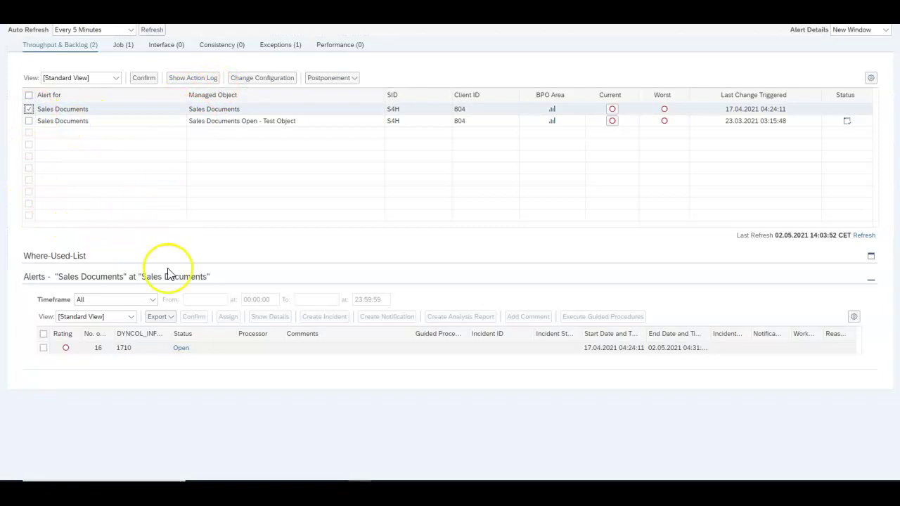
left_click(43, 349)
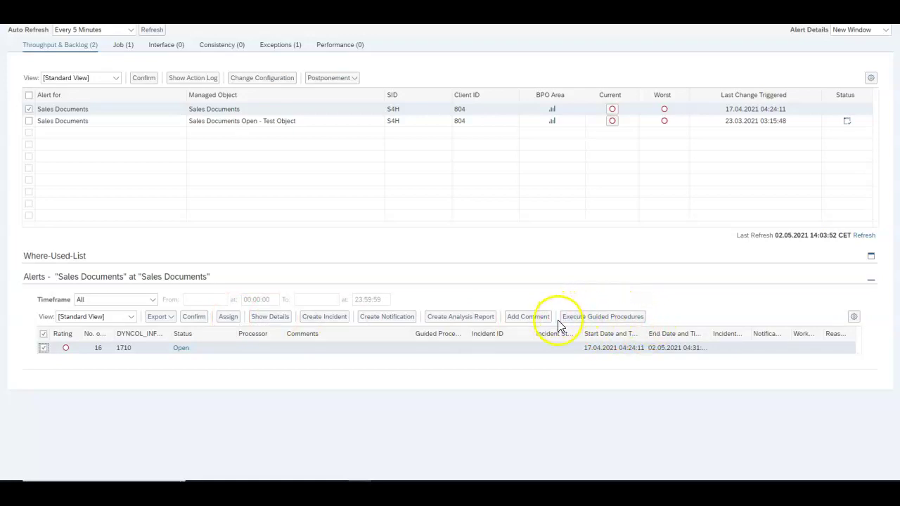
- List the guided procedures available for the selected Sales Documents alert
left_click(598, 320)
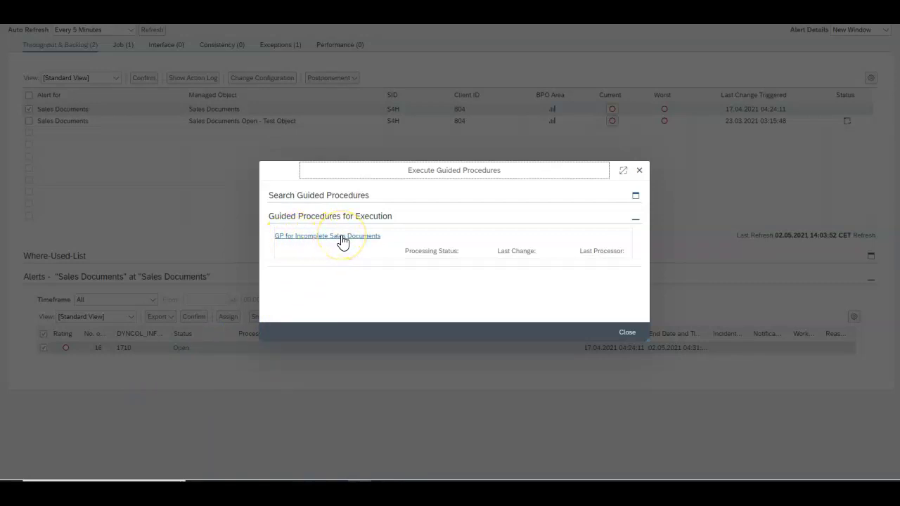
- Start GP for Incomplete Sales Documents and advance through Step 2 to Step 3
left_click(325, 238)
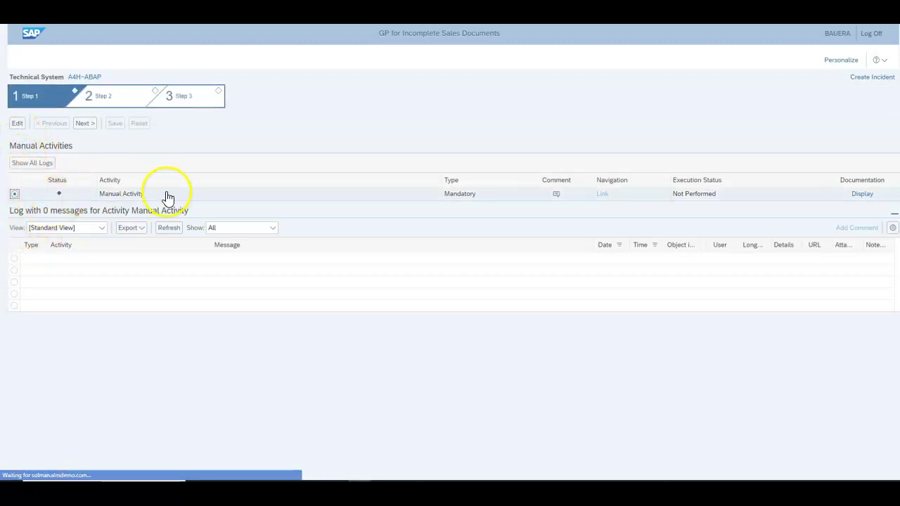
left_click(104, 100)
left_click(181, 101)
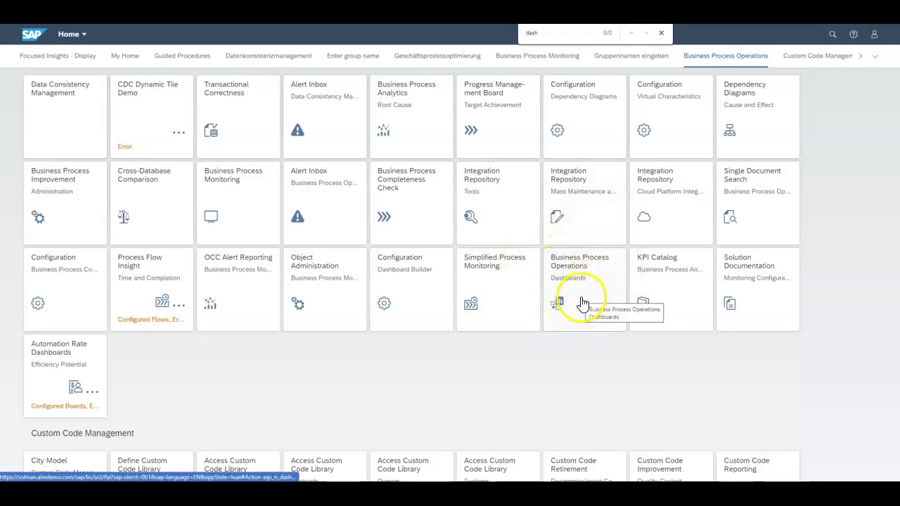
- Open the BPO Dashboards, dismiss the warnings, and review the Optimization in Procure to Pay tables
left_click(582, 303)
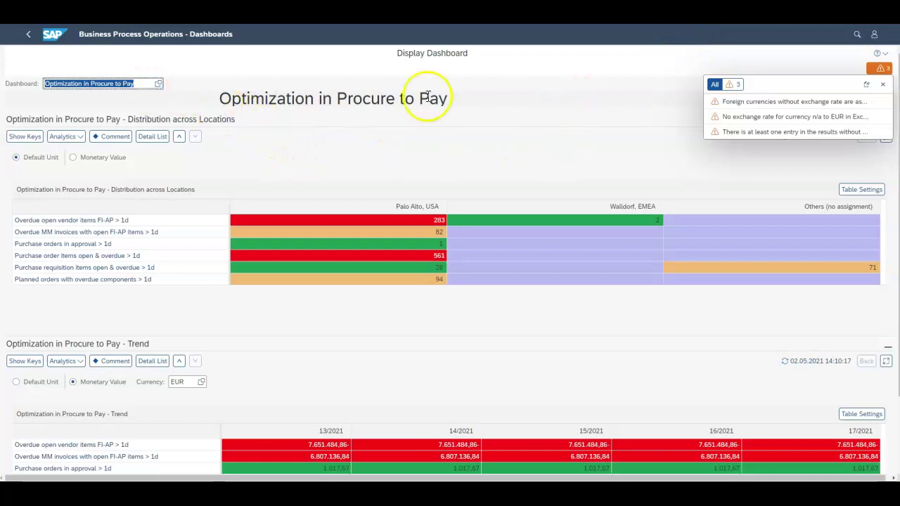
left_click(882, 84)
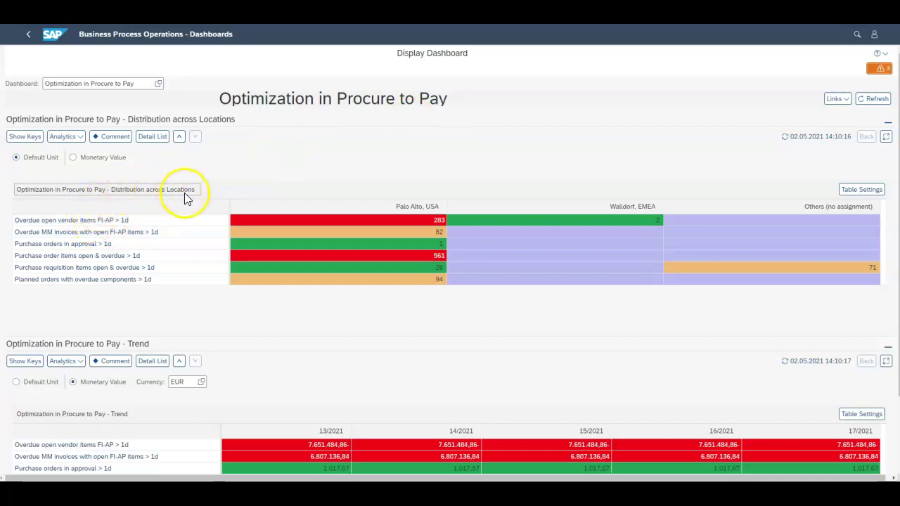
scroll(184, 193, "down", 1)
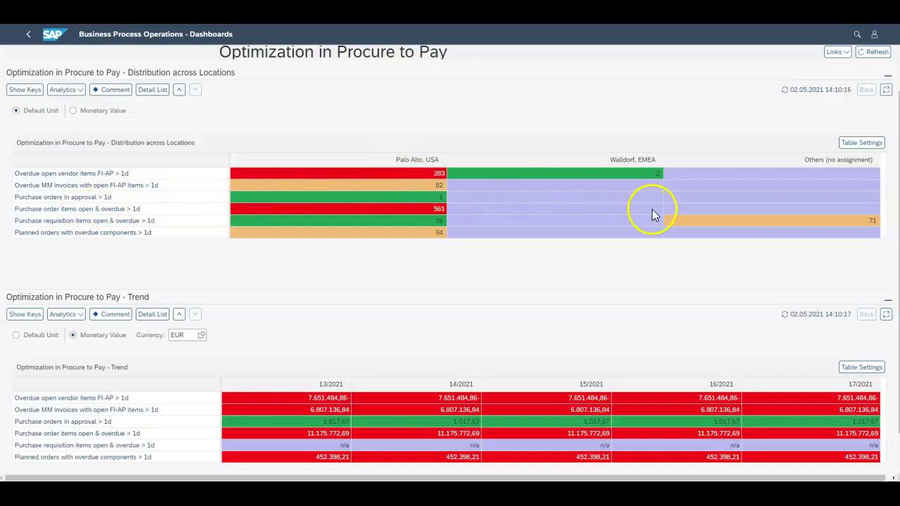
scroll(652, 211, "down", 1)
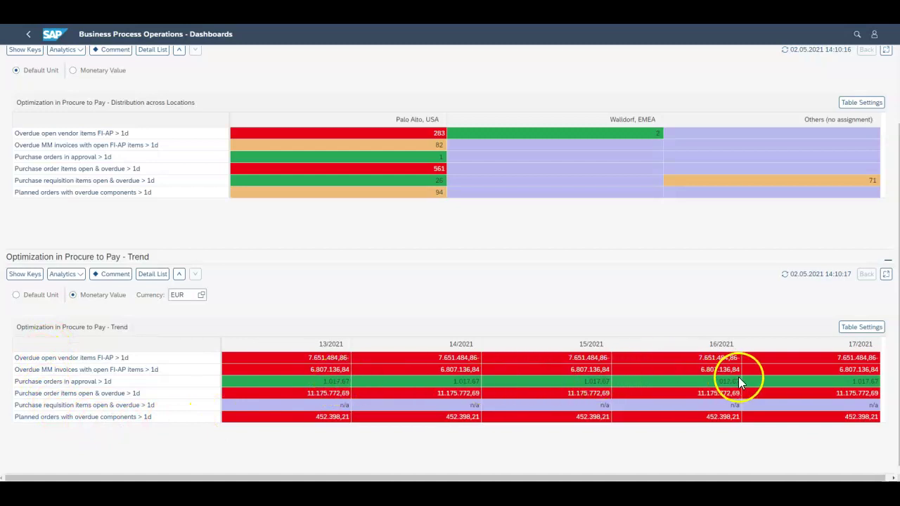
scroll(659, 294, "up", 3)
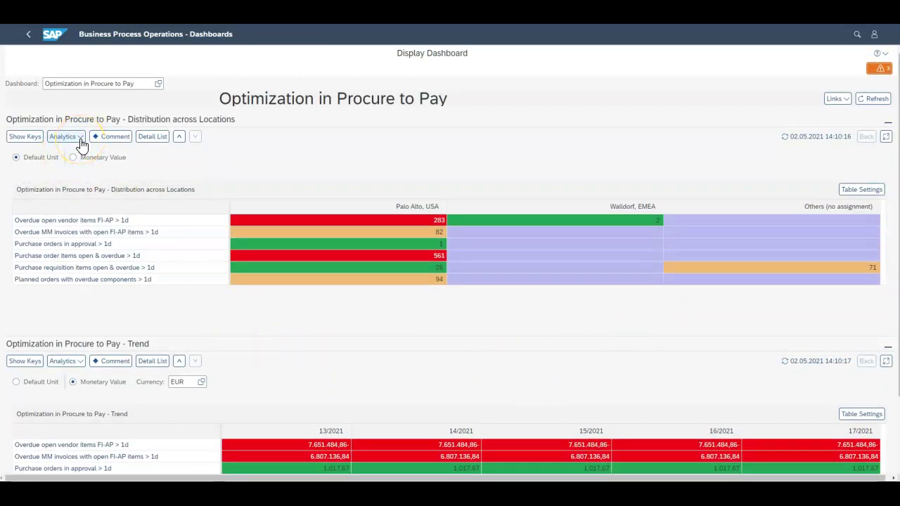
- Skip the key-figure detail list and open the Overdue open vendor items FI-AP age analysis
left_click(151, 137)
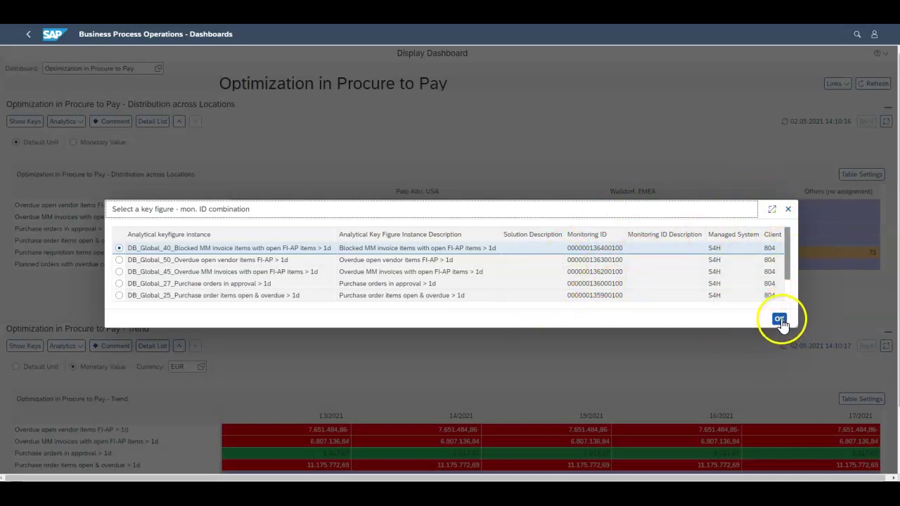
left_click(787, 211)
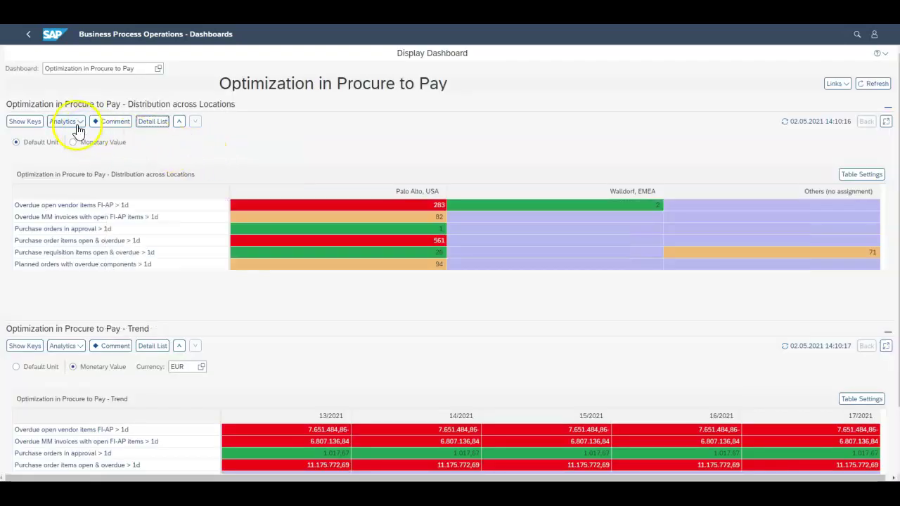
left_click(68, 124)
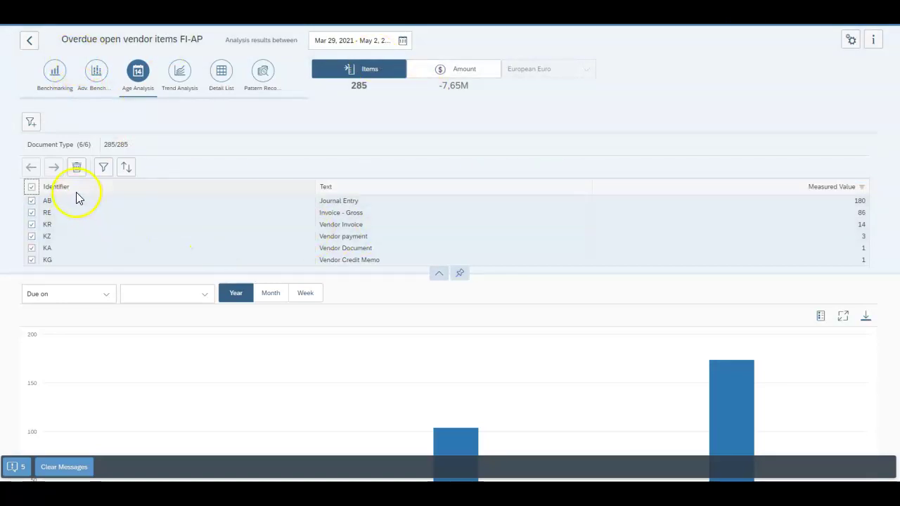
- Break the KR Vendor Invoice age chart down by week, measure by amount, and view the trend
left_click(307, 227)
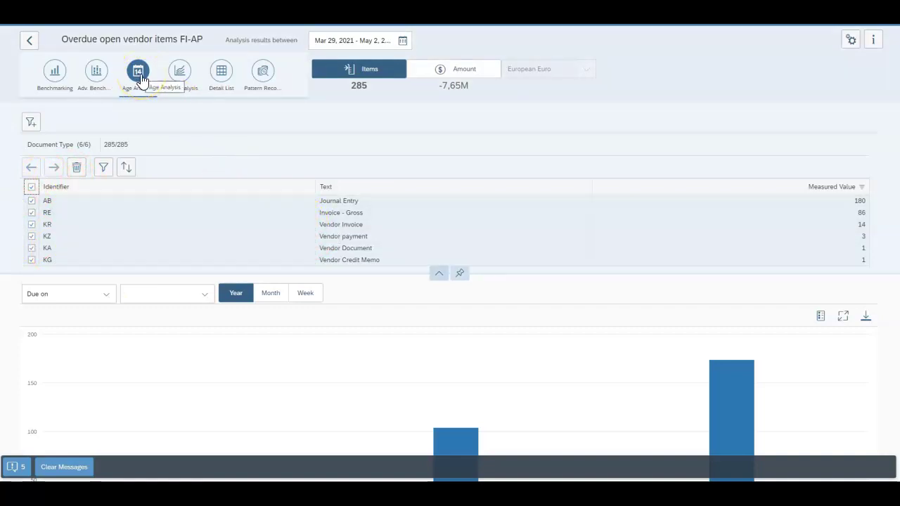
left_click(272, 297)
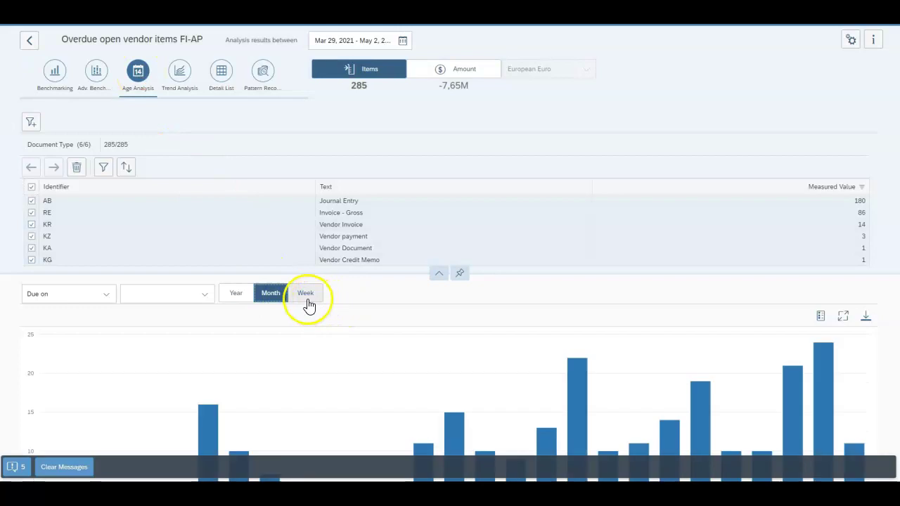
scroll(450, 281, "down", 2)
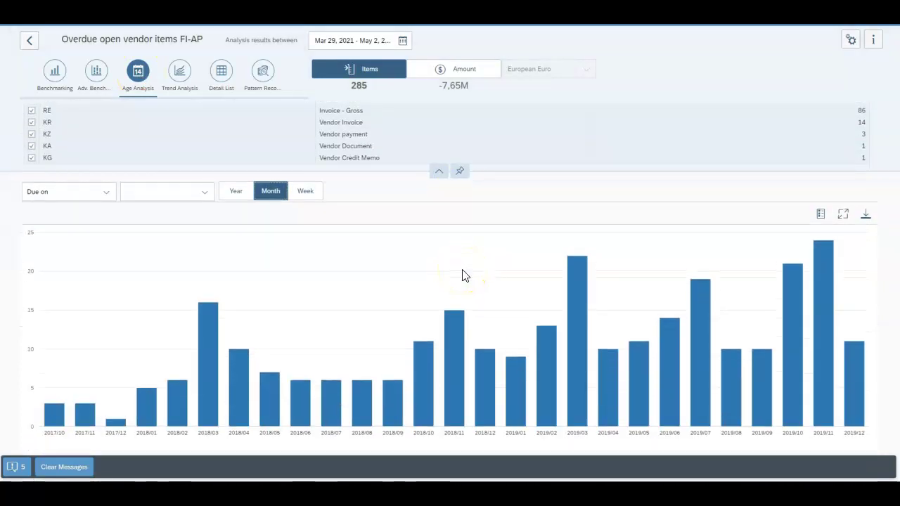
left_click(303, 194)
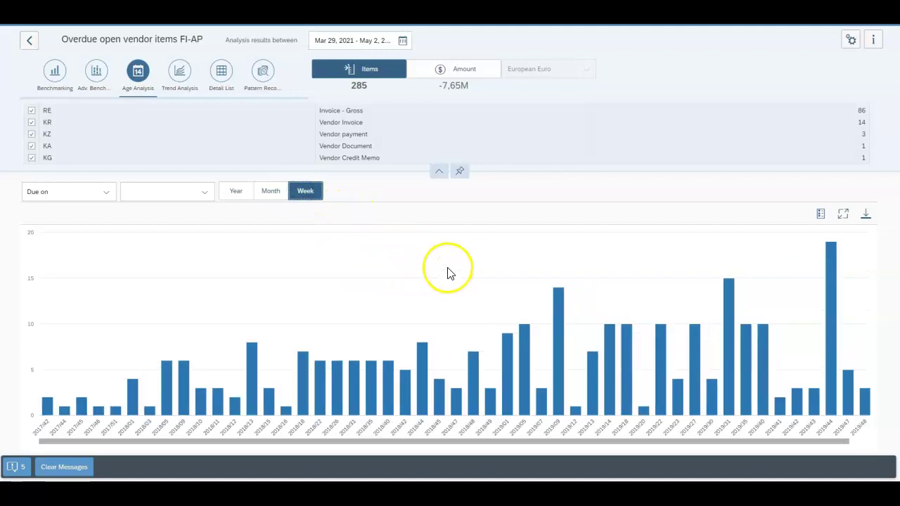
scroll(450, 272, "up", 3)
scroll(451, 263, "down", 3)
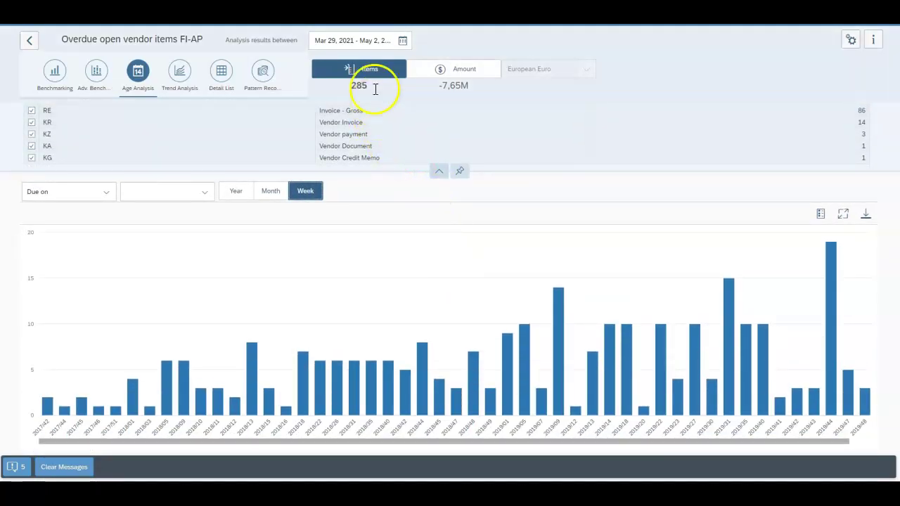
left_click(458, 70)
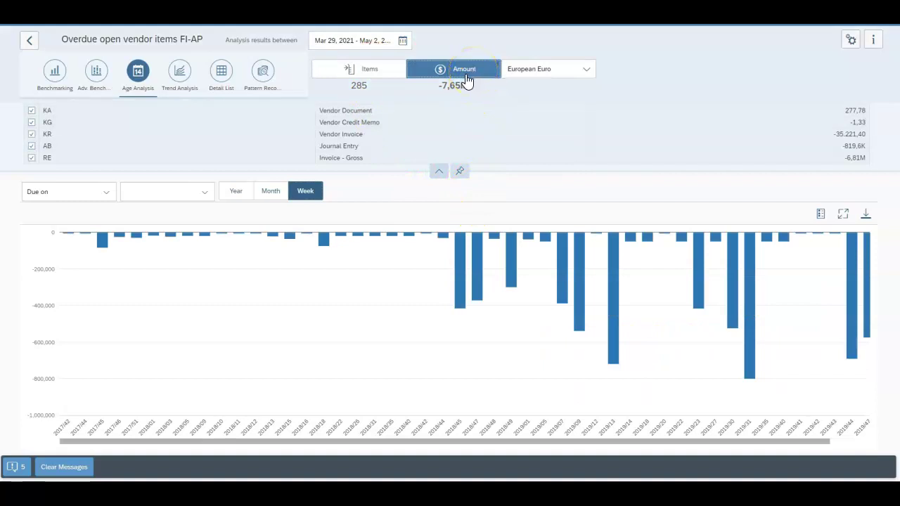
left_click(177, 78)
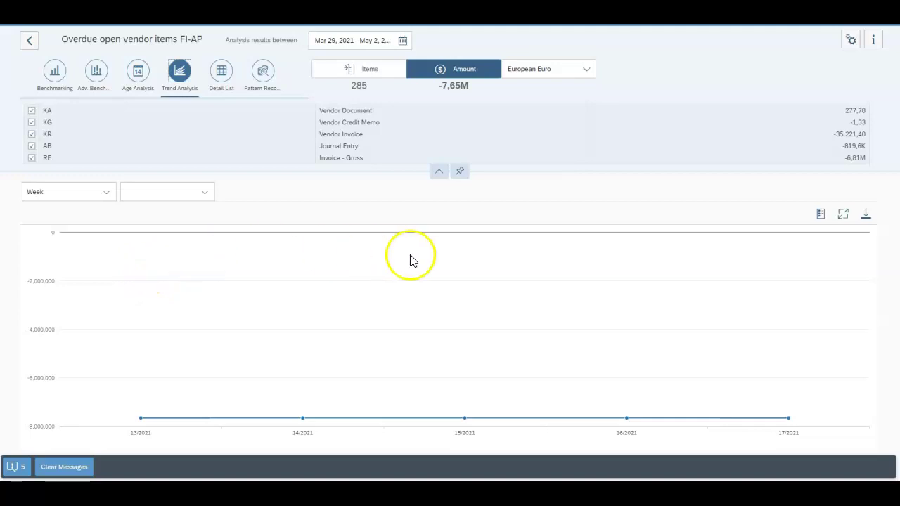
- Review the vendor document list and pattern recognition, then benchmark overdue amounts by Company Code
left_click(221, 76)
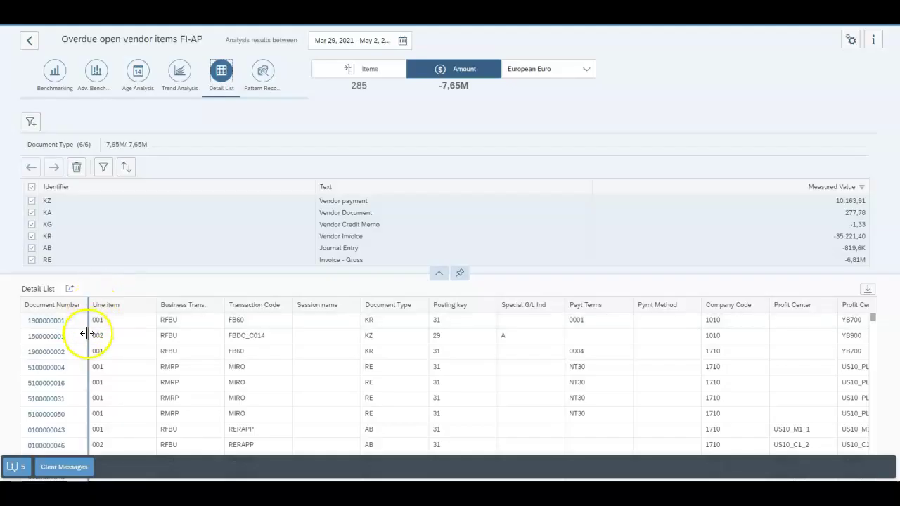
left_click(47, 323)
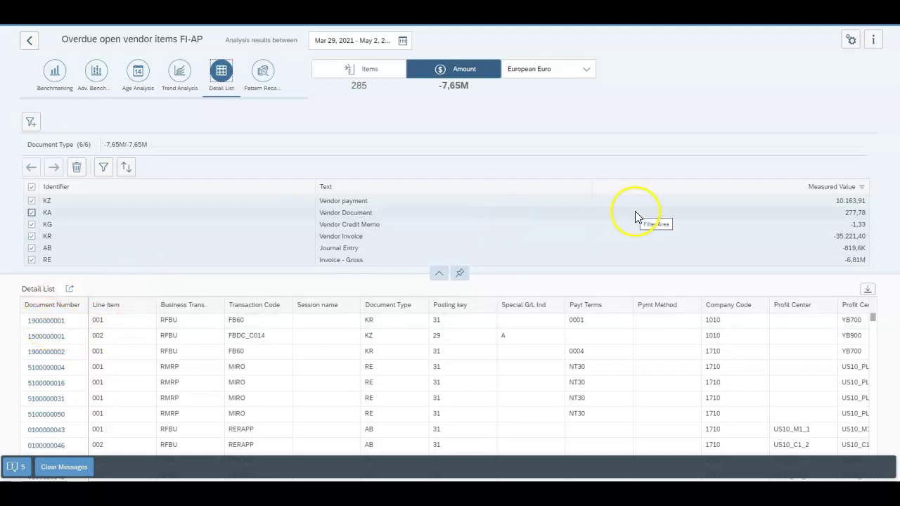
left_click(260, 75)
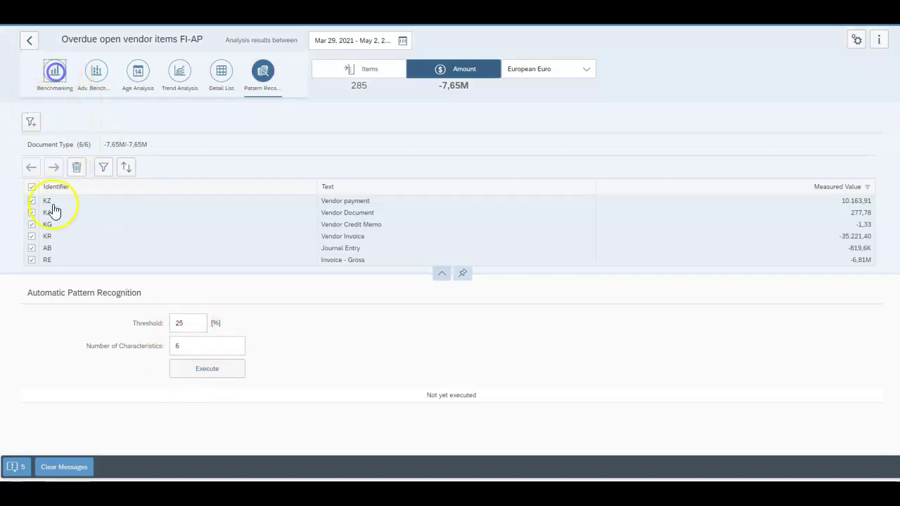
left_click(54, 71)
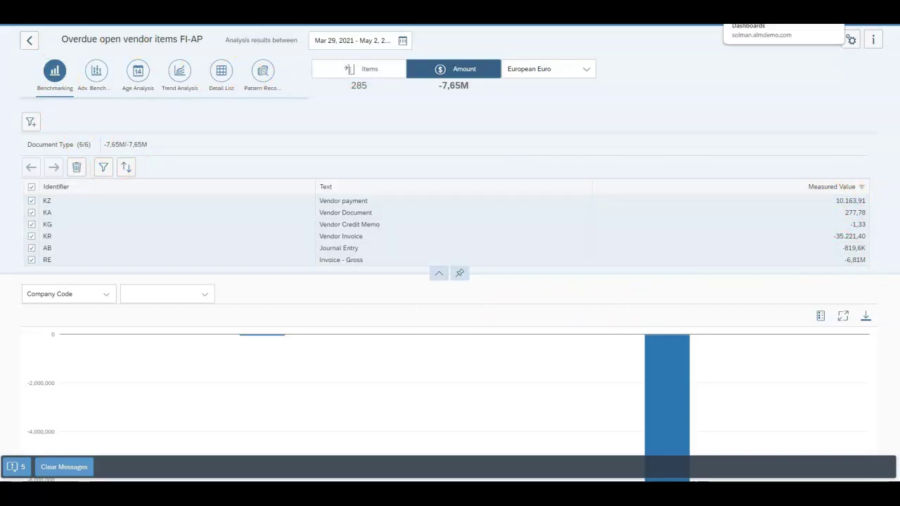
- Return to the Procure to Pay dashboard and open the Days Sales Outstanding dependency diagram
left_click(782, 25)
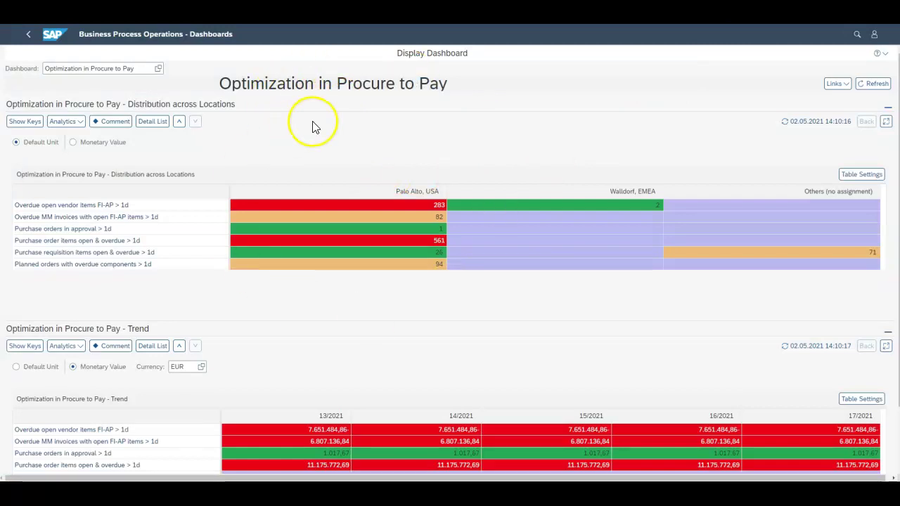
left_click(847, 84)
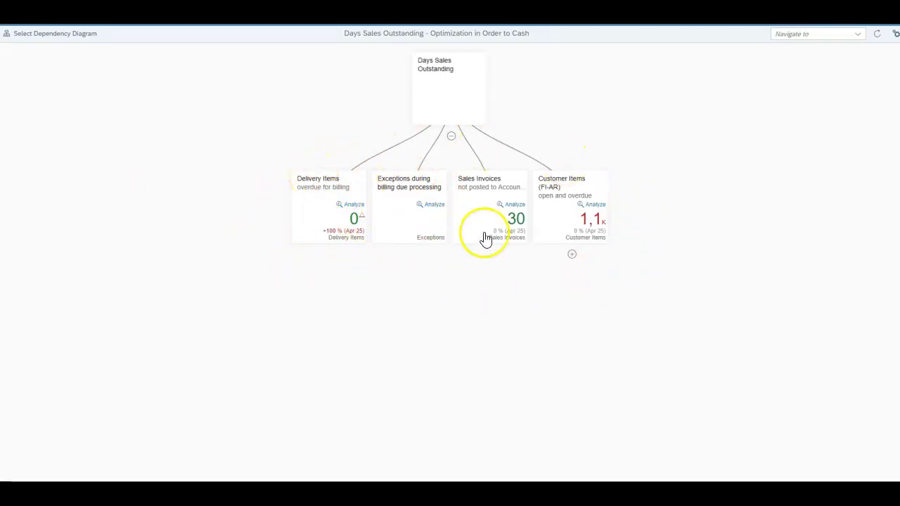
- Expand Customer Items (FI-AR) and analyze its 36,1M EUR open and overdue customer items value
left_click(573, 256)
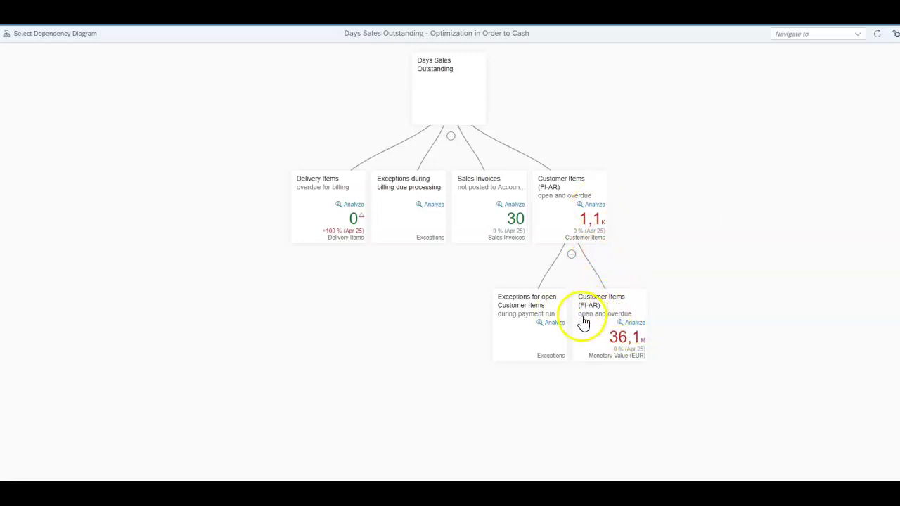
left_click(624, 325)
left_click(628, 328)
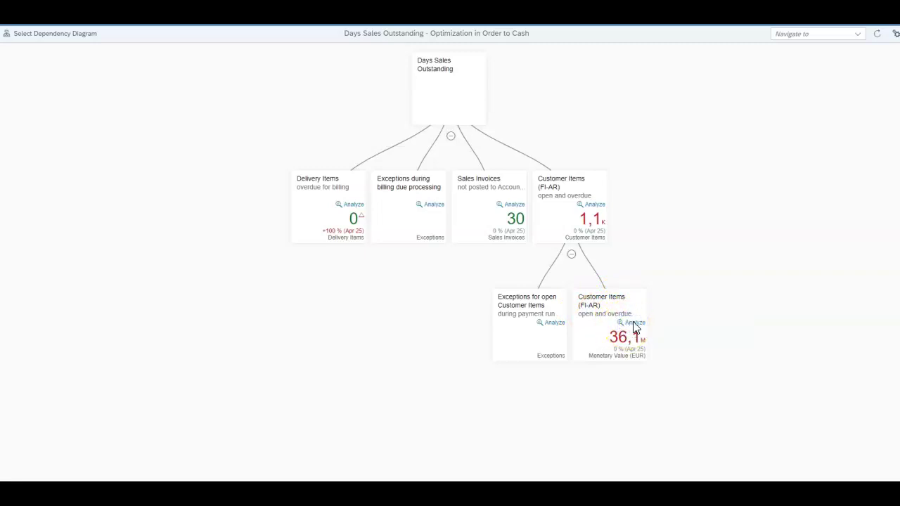
left_click(116, 49)
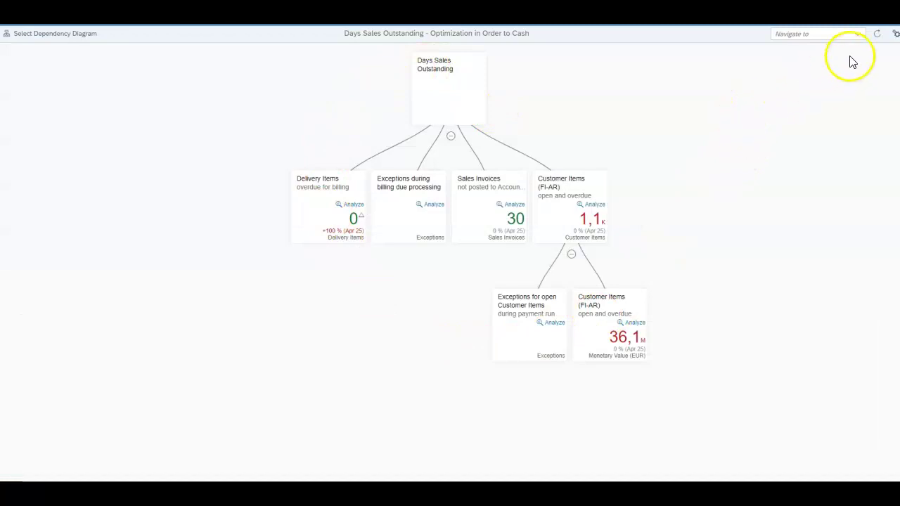
left_click(857, 34)
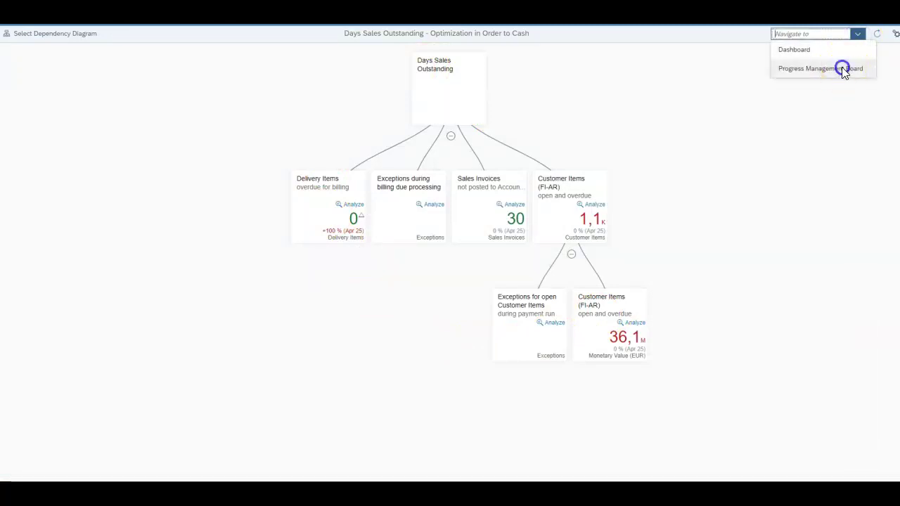
- Open the Progress Management Board and check the Blocked MM invoice items KPI details
left_click(843, 69)
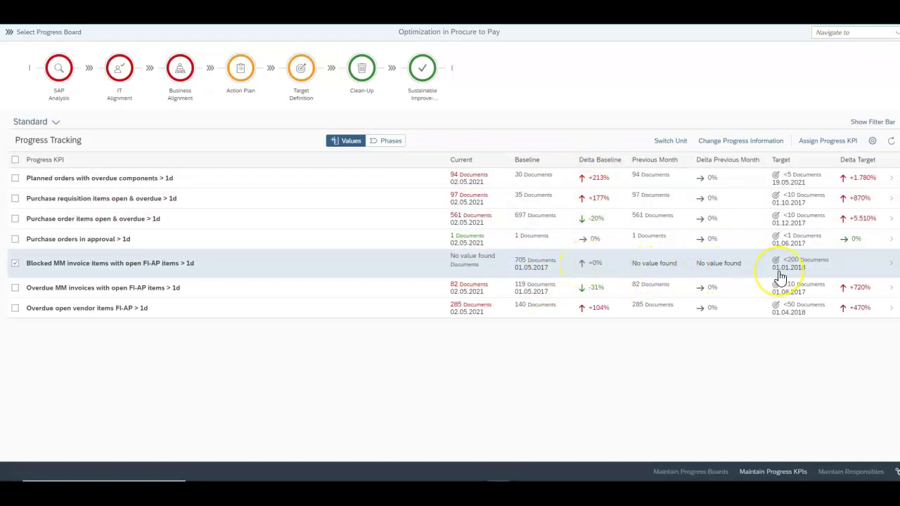
left_click(149, 264)
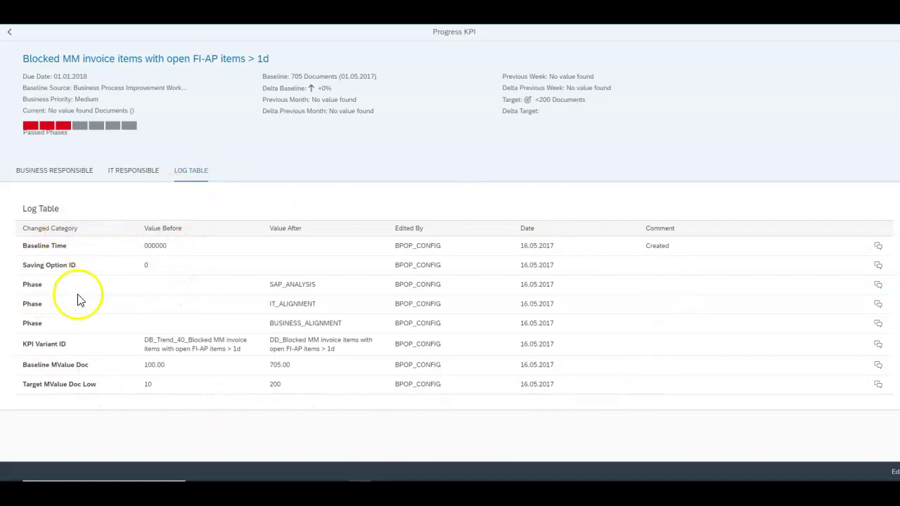
left_click(13, 35)
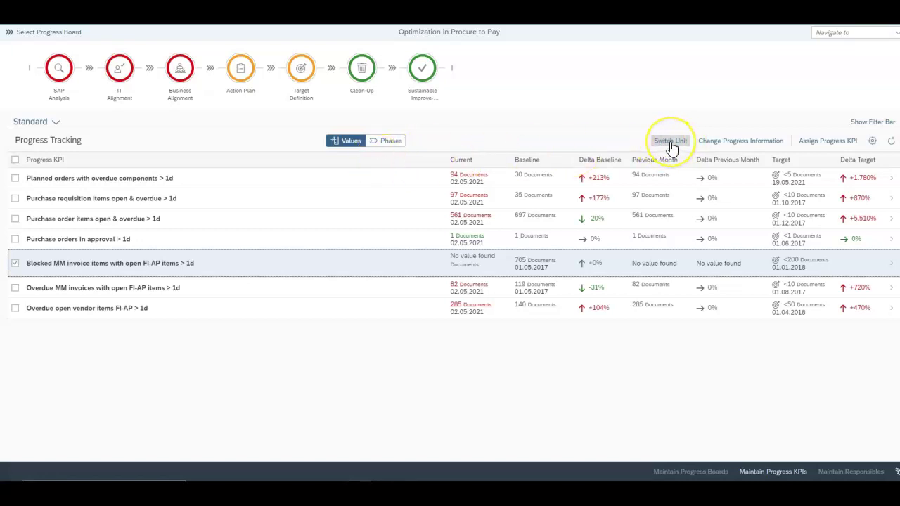
- Cancel the progress information and KPI assignment dialogs, then show each KPI's passed phases
left_click(742, 144)
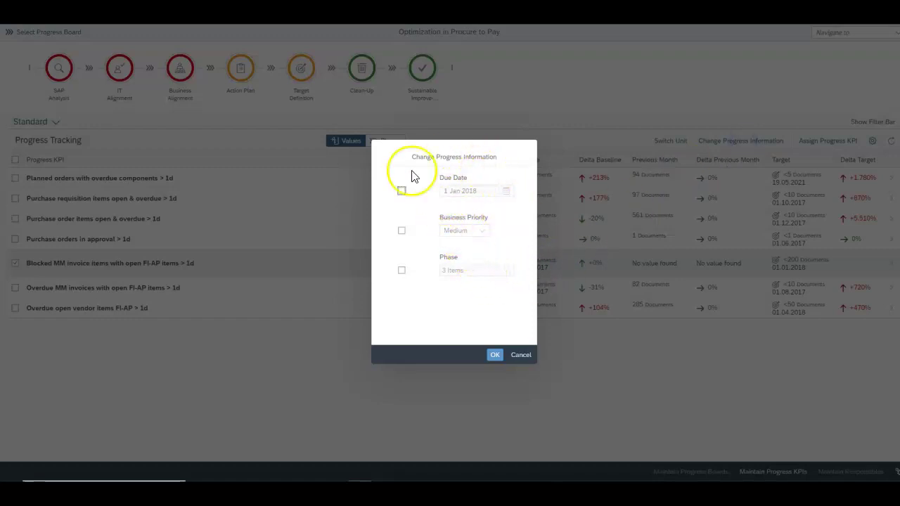
left_click(521, 354)
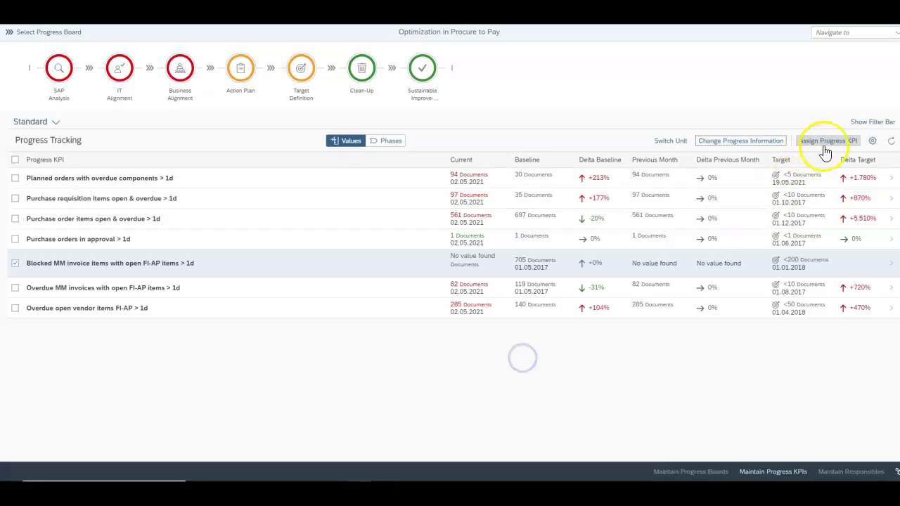
left_click(827, 144)
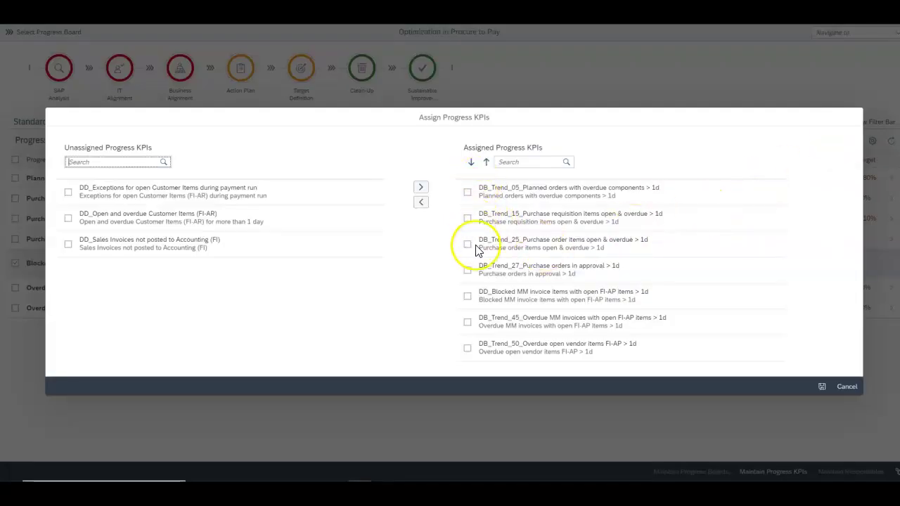
left_click(849, 392)
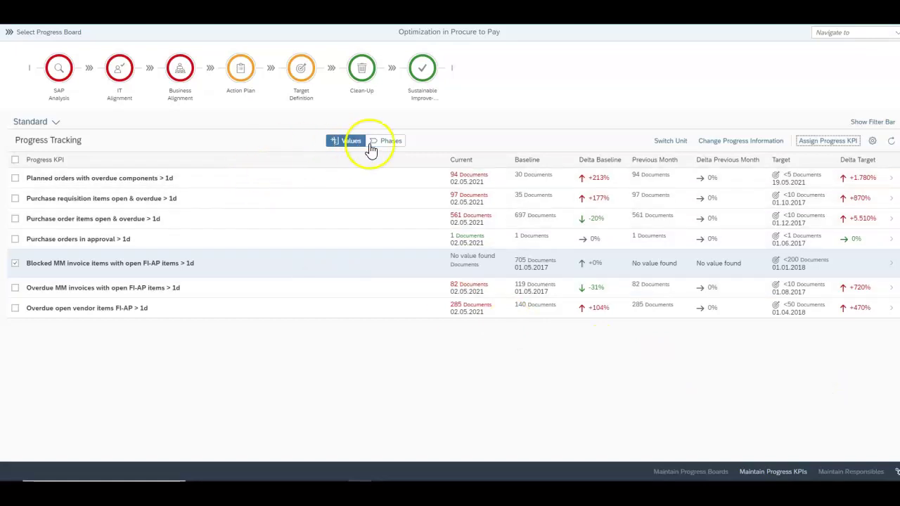
left_click(379, 146)
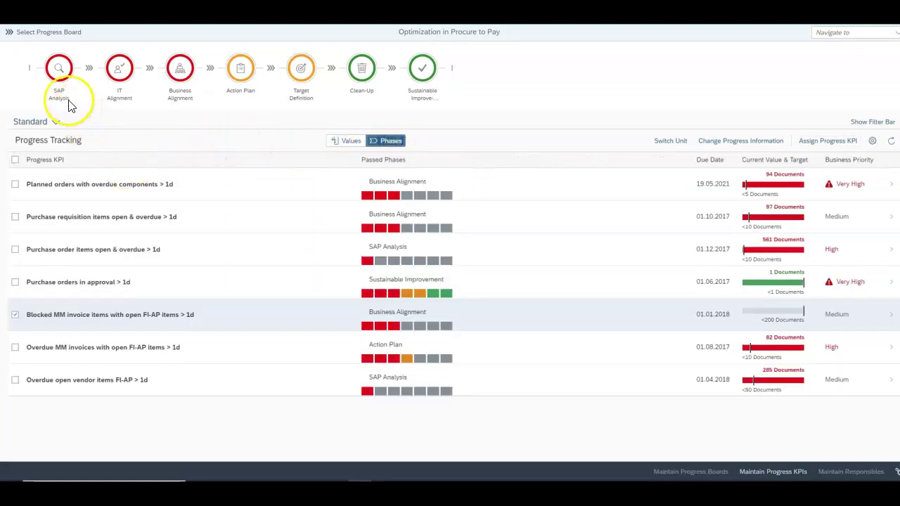